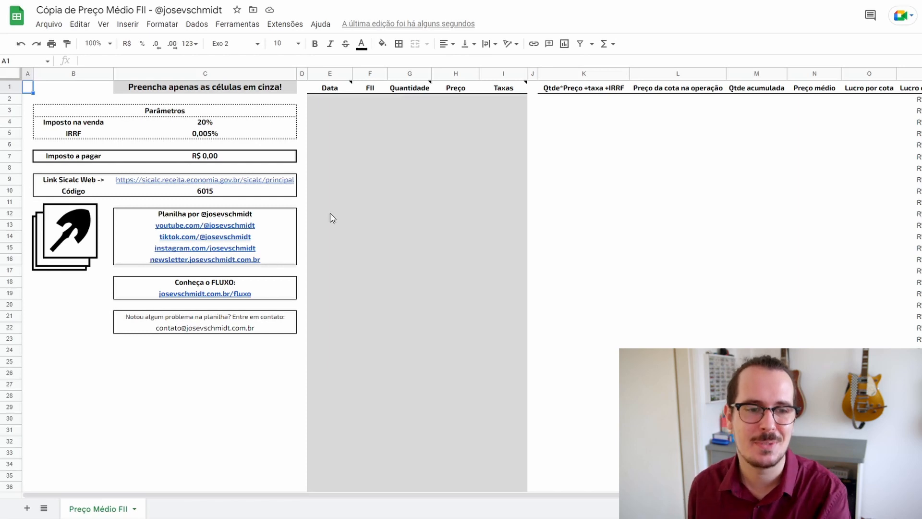
Enter the dates 01/02/2023 and 02/02/2023 in cells E2 and E3 of the Data column.
{"action": "left_click", "coordinate": [210, 91]}
{"action": "left_click_drag", "start_coordinate": [330, 99], "coordinate": [512, 489]}
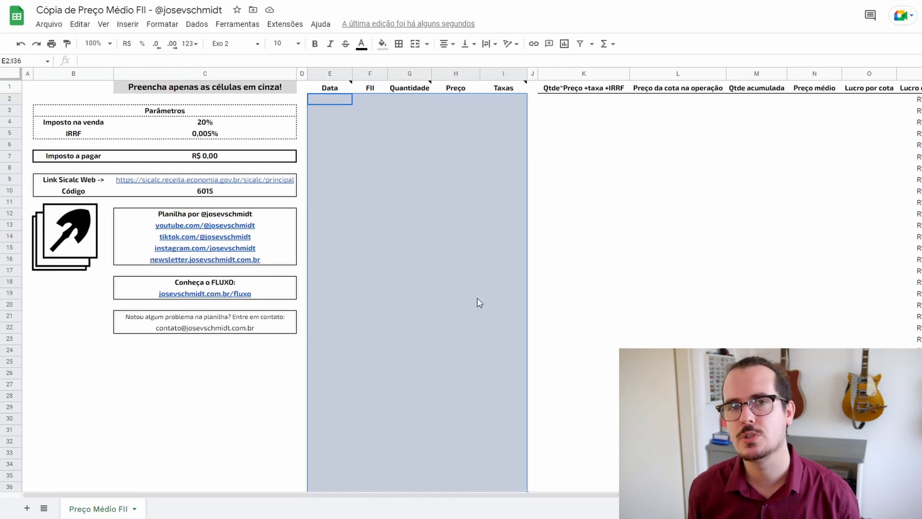
{"action": "left_click", "coordinate": [330, 101]}
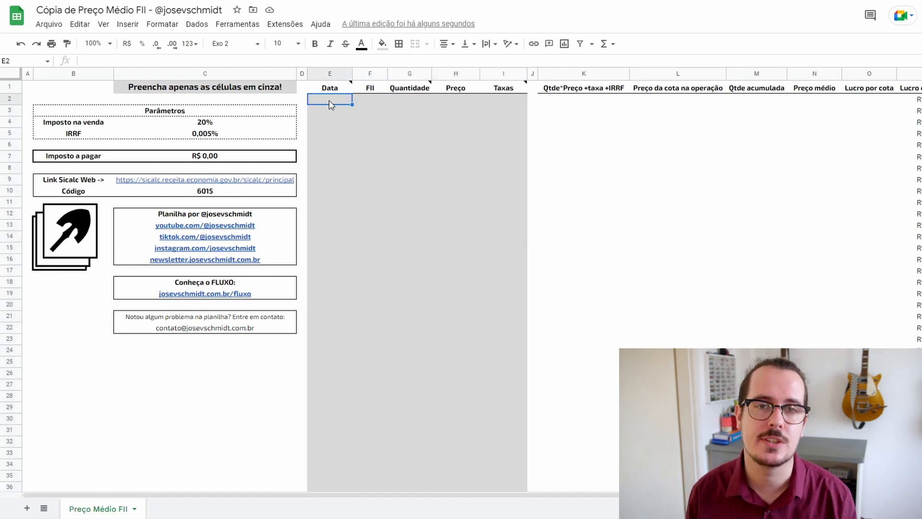
{"action": "type", "text": "01/02/2023"}
{"action": "key", "text": "Return"}
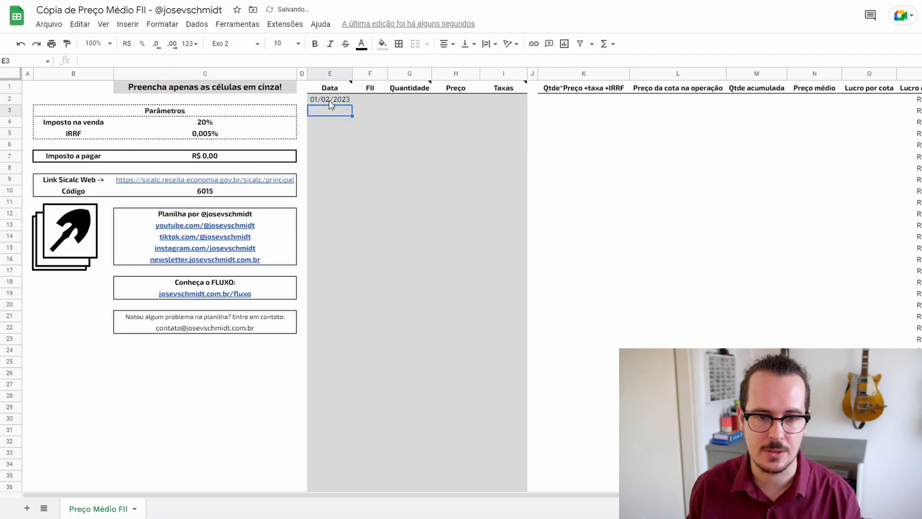
{"action": "type", "text": "02/"}
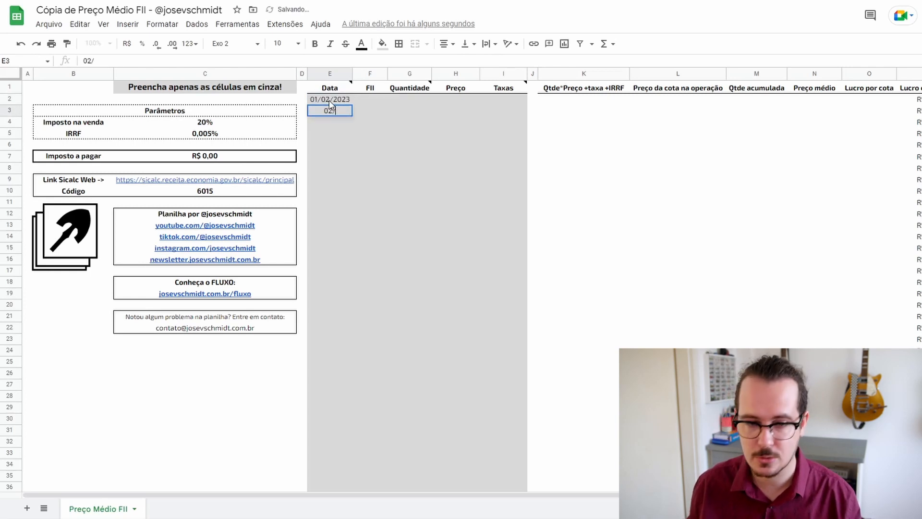
{"action": "type", "text": "02/2023"}
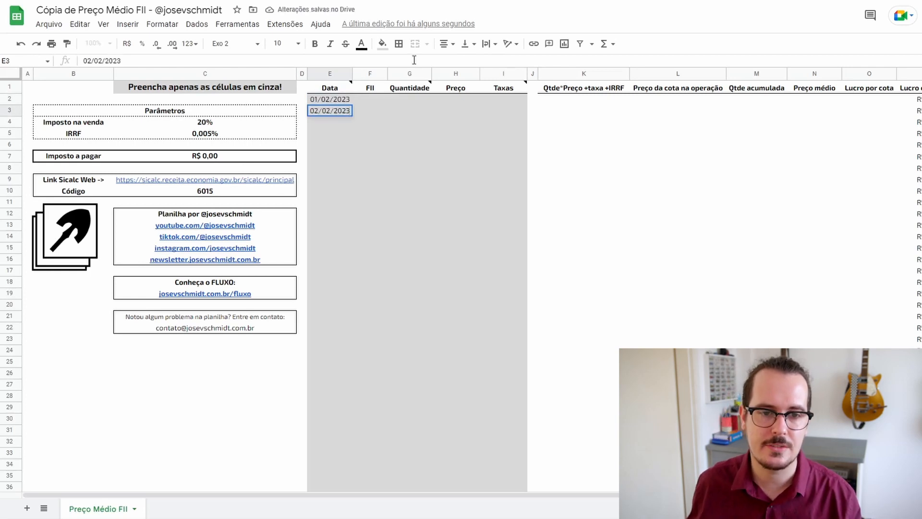
{"action": "left_click", "coordinate": [370, 179]}
Extend the daily date series from E2:E3 down to 06/02/2023 in row 7.
{"action": "left_click", "coordinate": [336, 100]}
{"action": "left_click", "coordinate": [343, 113], "text": "shift"}
{"action": "left_click_drag", "start_coordinate": [352, 118], "coordinate": [353, 157]}
{"action": "left_click", "coordinate": [405, 211]}
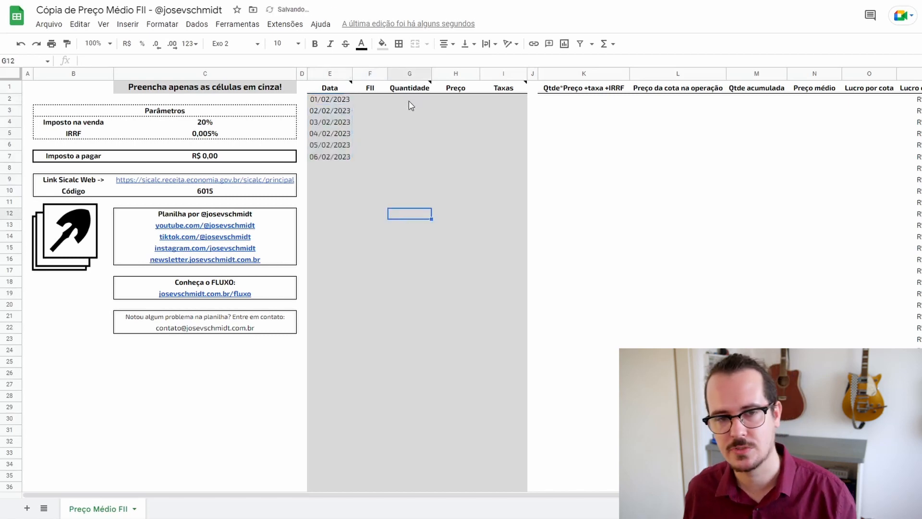
Enter the ticker WXYZ11 in F2 and copy it down the FII column through row 7.
{"action": "left_click", "coordinate": [378, 100]}
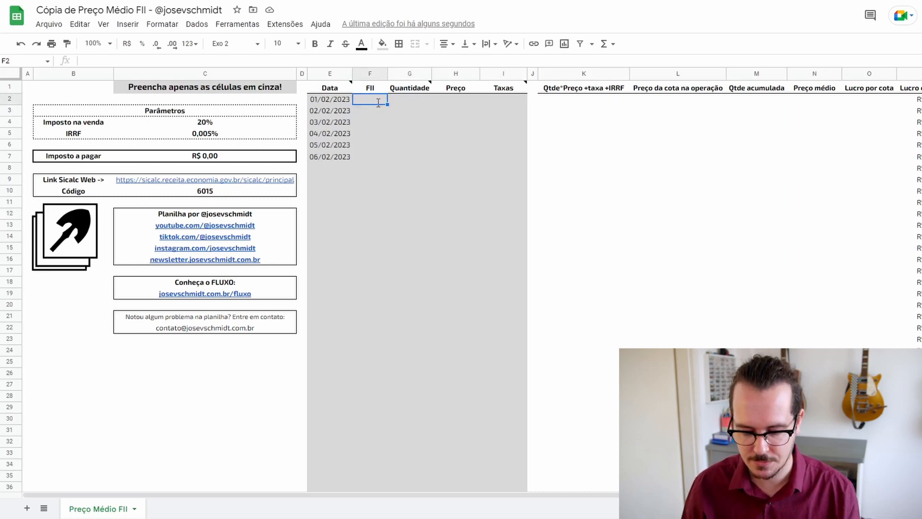
{"action": "type", "text": "WXYZ11"}
{"action": "key", "text": "Return"}
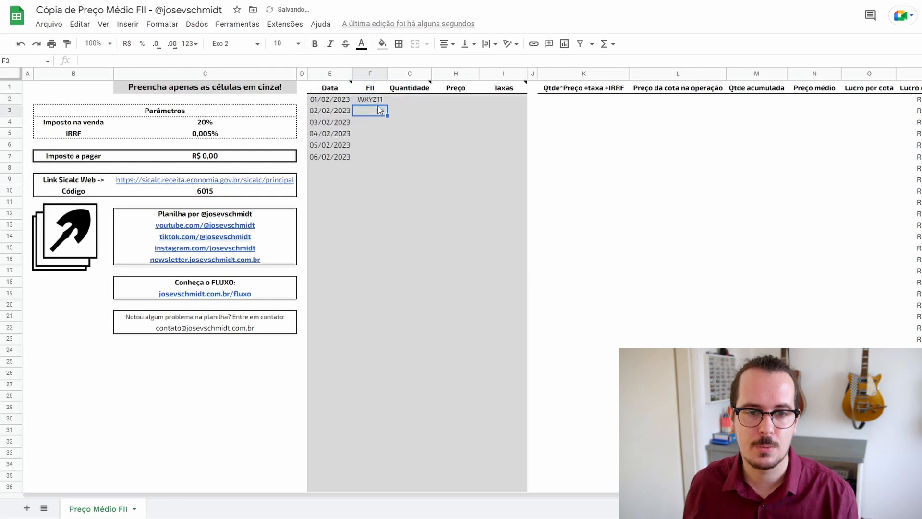
{"action": "left_click", "coordinate": [372, 101]}
{"action": "left_click_drag", "start_coordinate": [387, 104], "coordinate": [372, 154]}
{"action": "key", "text": "ctrl+c"}
{"action": "left_click", "coordinate": [377, 111]}
{"action": "key", "text": "ctrl+v"}
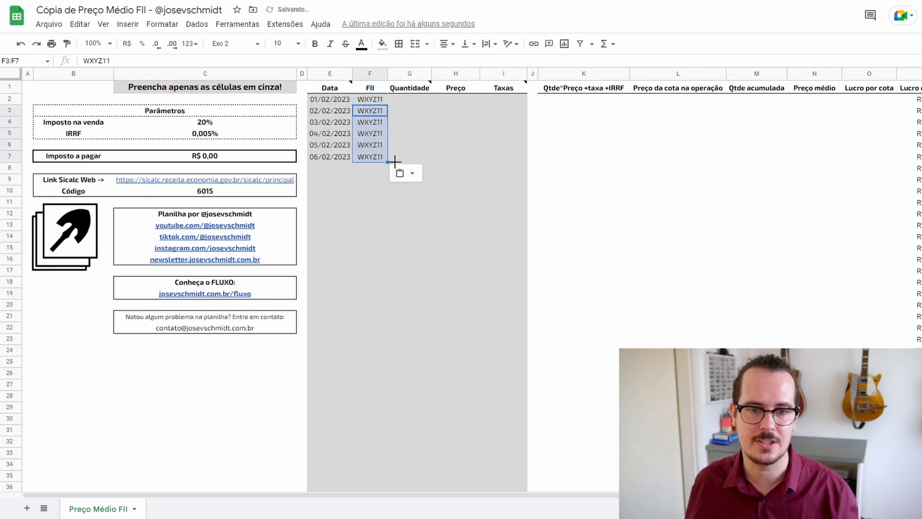
{"action": "left_click_drag", "start_coordinate": [371, 99], "coordinate": [371, 158]}
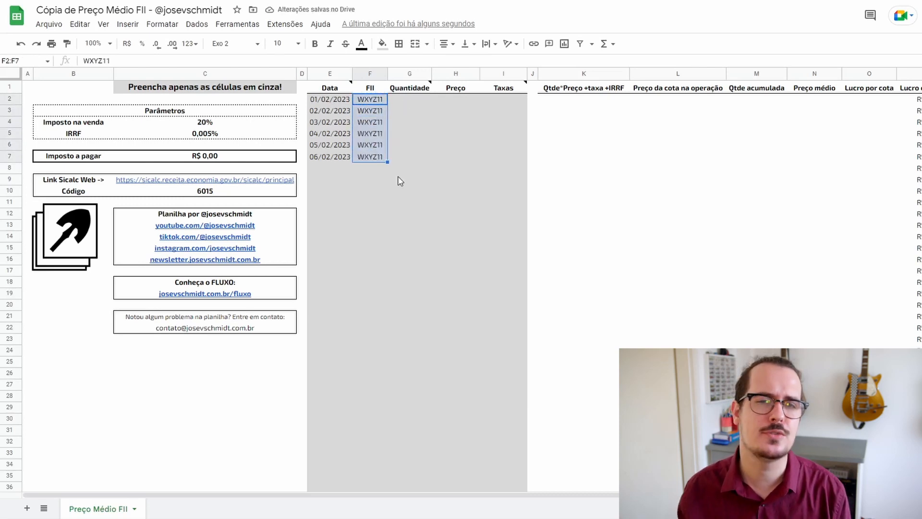
Record the first purchase in row 2 with quantity 100, price 100 and fees 5.
{"action": "left_click", "coordinate": [425, 98]}
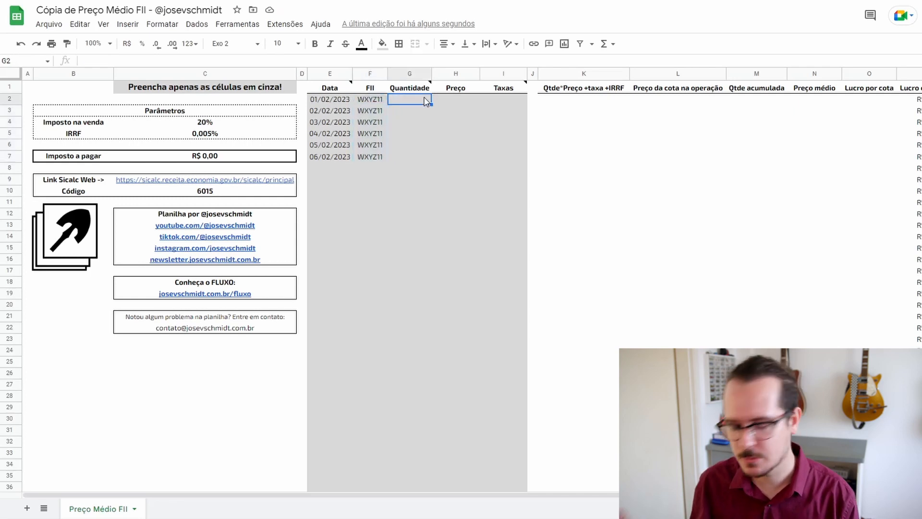
{"action": "type", "text": "100"}
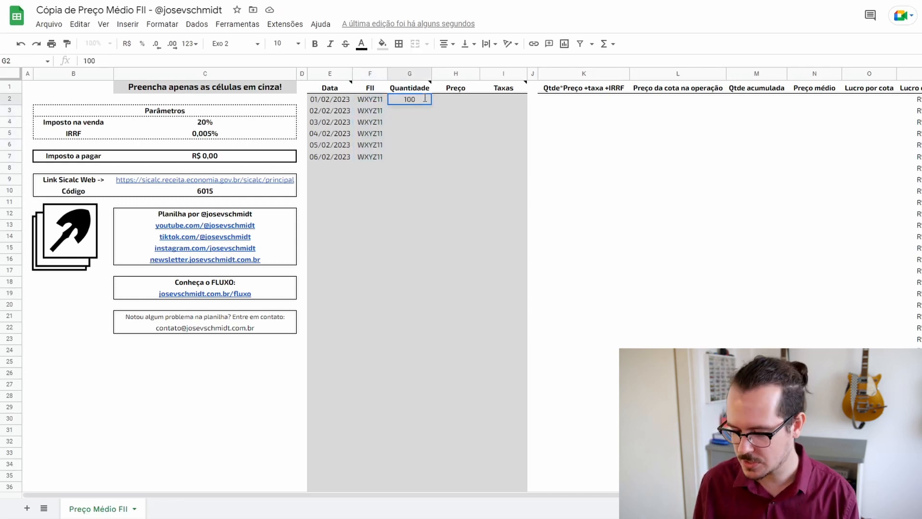
{"action": "key", "text": "Tab"}
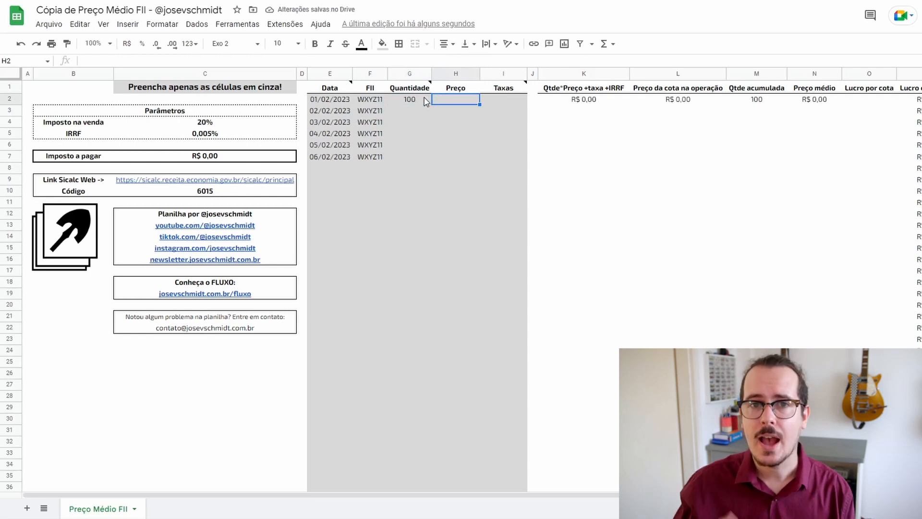
{"action": "type", "text": "100"}
{"action": "key", "text": "Return"}
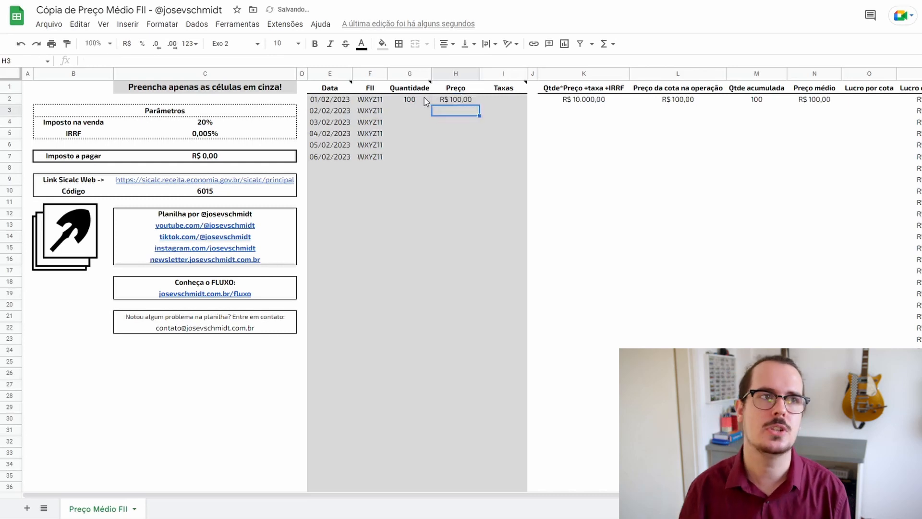
{"action": "key", "text": "Up"}
{"action": "key", "text": "Right"}
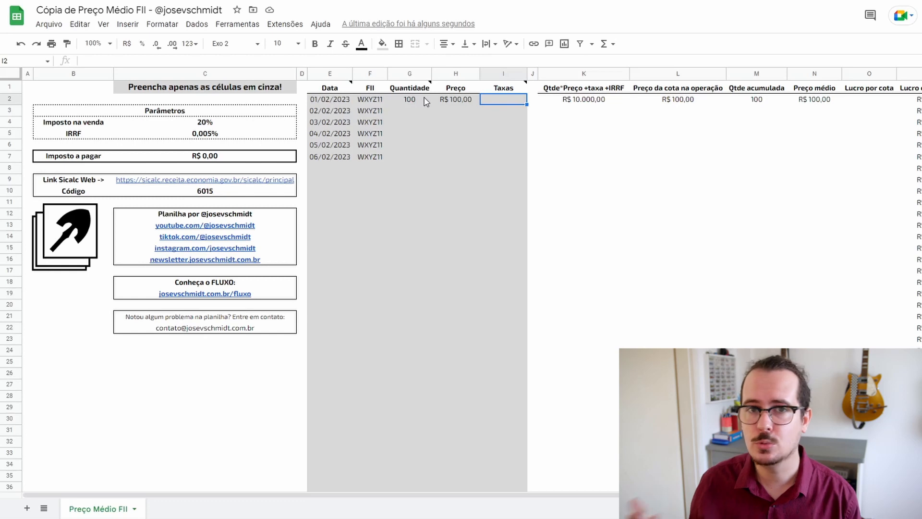
{"action": "type", "text": "5"}
{"action": "key", "text": "Return"}
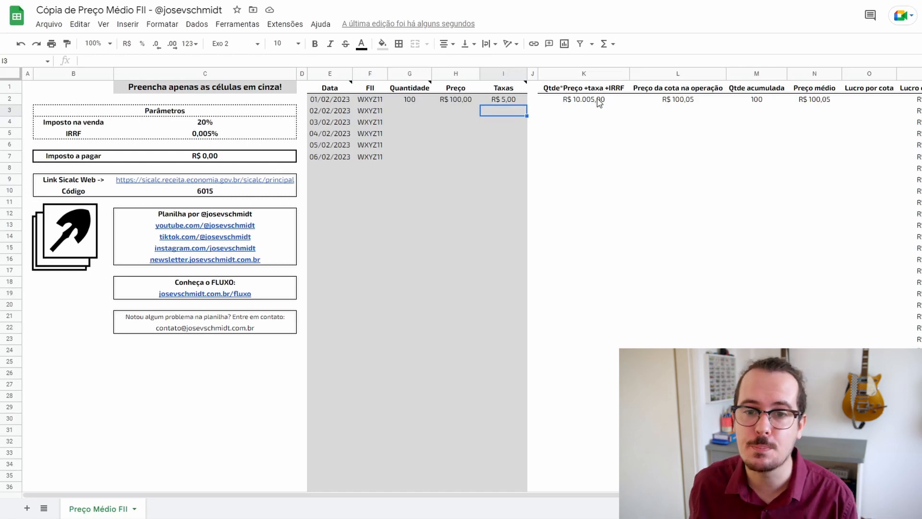
Examine the automatically calculated columns beside the grey input area, starting with the total cost formula in K2.
{"action": "left_click", "coordinate": [598, 100]}
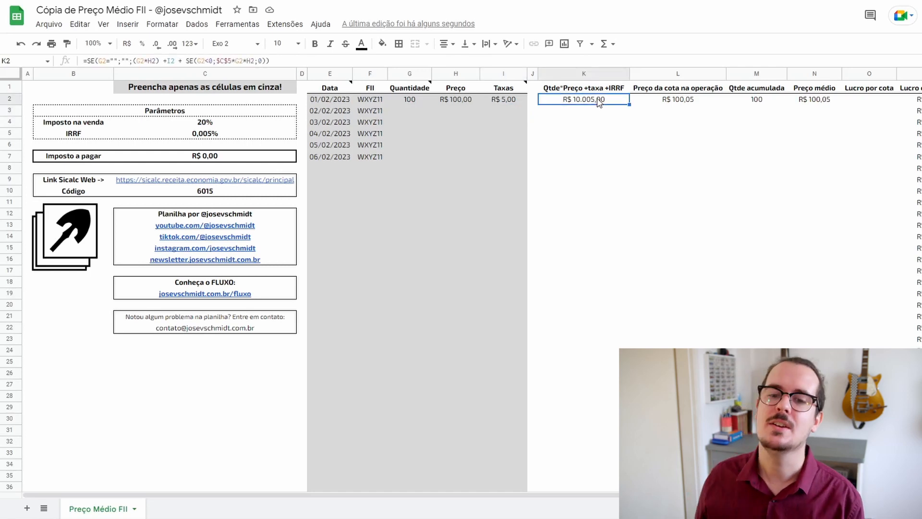
{"action": "left_click_drag", "start_coordinate": [682, 100], "coordinate": [884, 335]}
{"action": "left_click", "coordinate": [580, 191]}
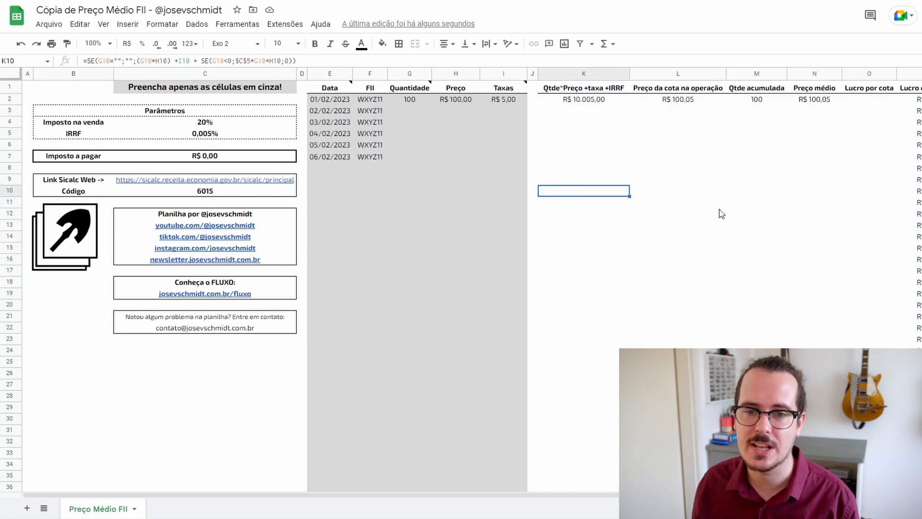
{"action": "left_click", "coordinate": [679, 159]}
{"action": "left_click", "coordinate": [749, 160]}
{"action": "left_click", "coordinate": [860, 182]}
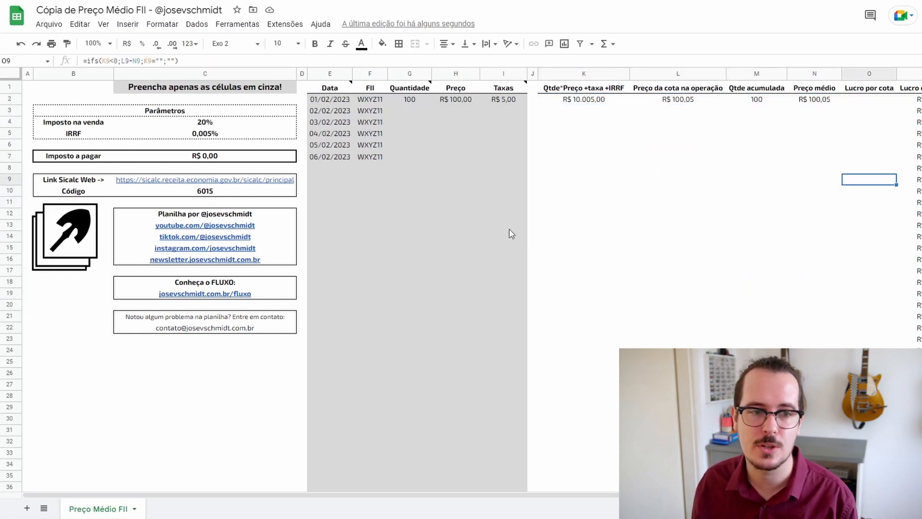
{"action": "left_click", "coordinate": [710, 195]}
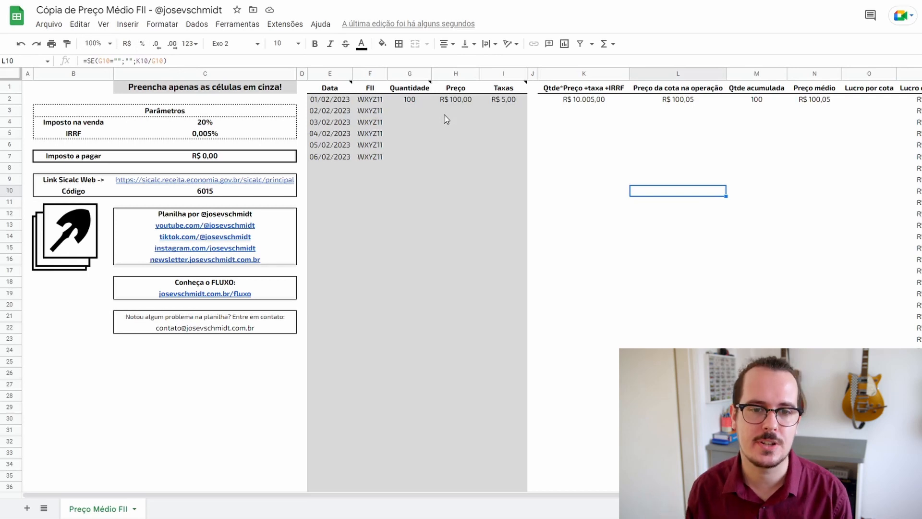
Review row 2 from quantity, price and fees through total cost, cost per share and accumulated quantity to the average price.
{"action": "left_click", "coordinate": [401, 105]}
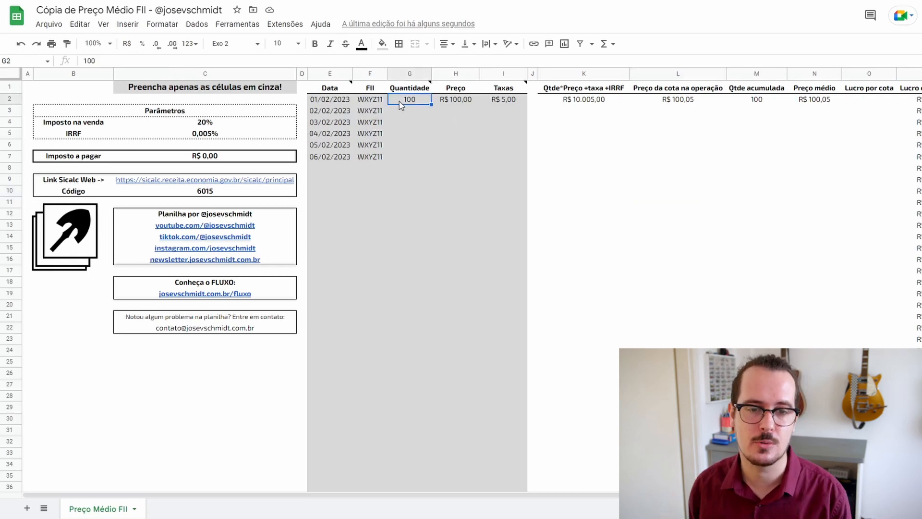
{"action": "key", "text": "Tab"}
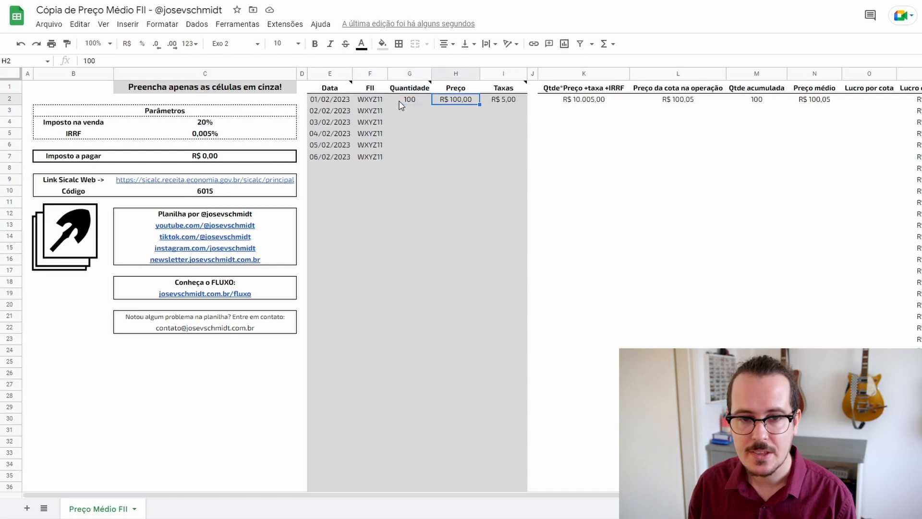
{"action": "key", "text": "Tab"}
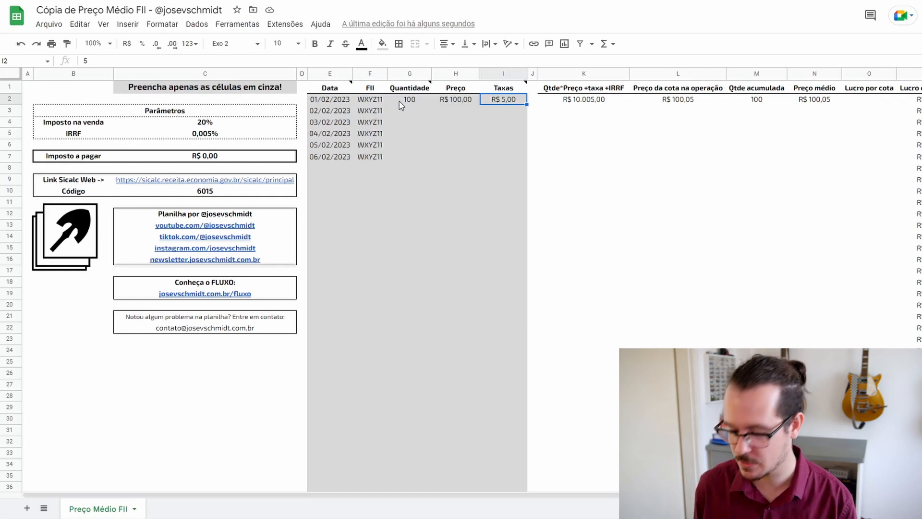
{"action": "key", "text": "Tab"}
{"action": "key", "text": "Tab"}
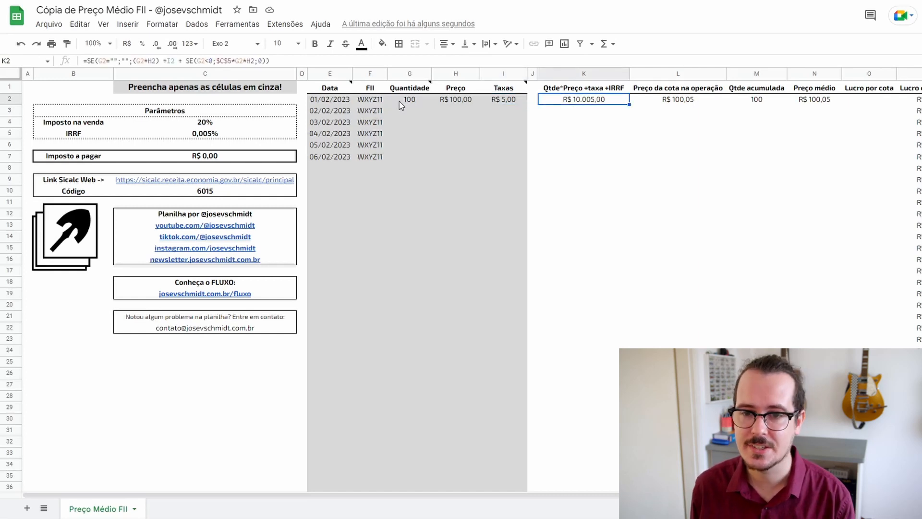
{"action": "key", "text": "Tab"}
{"action": "key", "text": "Tab"}
{"action": "key", "text": "Tab"}
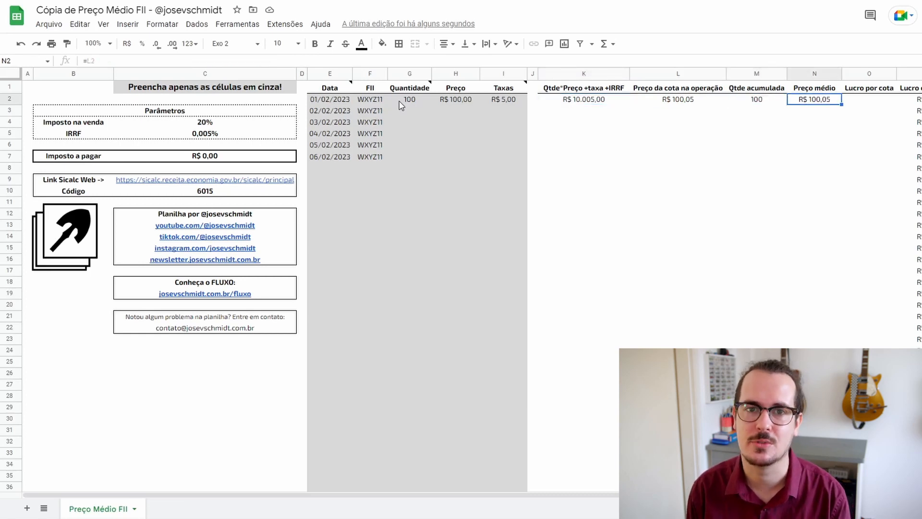
{"action": "left_click", "coordinate": [499, 104]}
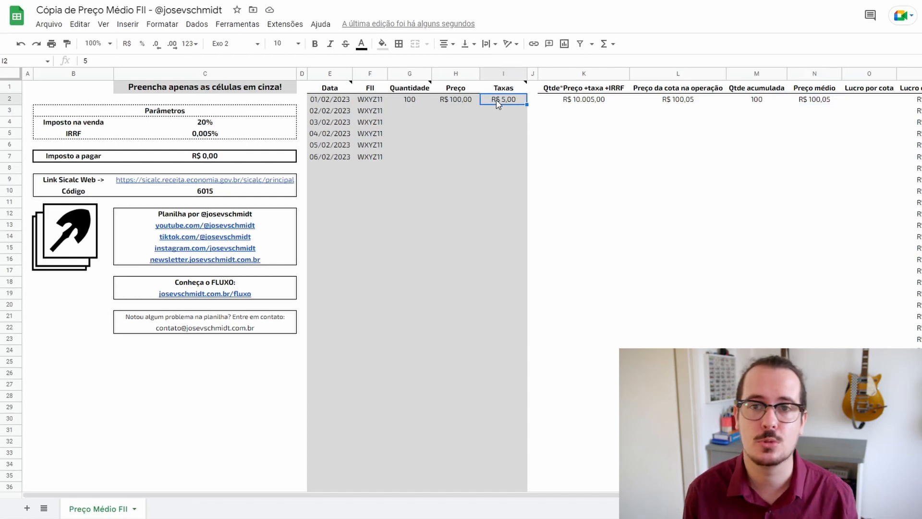
{"action": "left_click", "coordinate": [792, 106]}
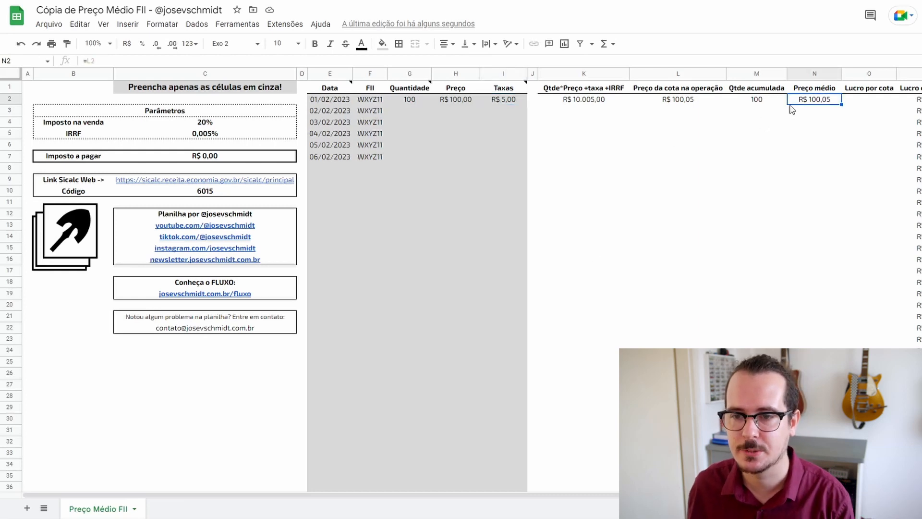
Record the second purchase in row 3 with quantity 50, price 105 and fees 5, and check its average price.
{"action": "left_click", "coordinate": [397, 113]}
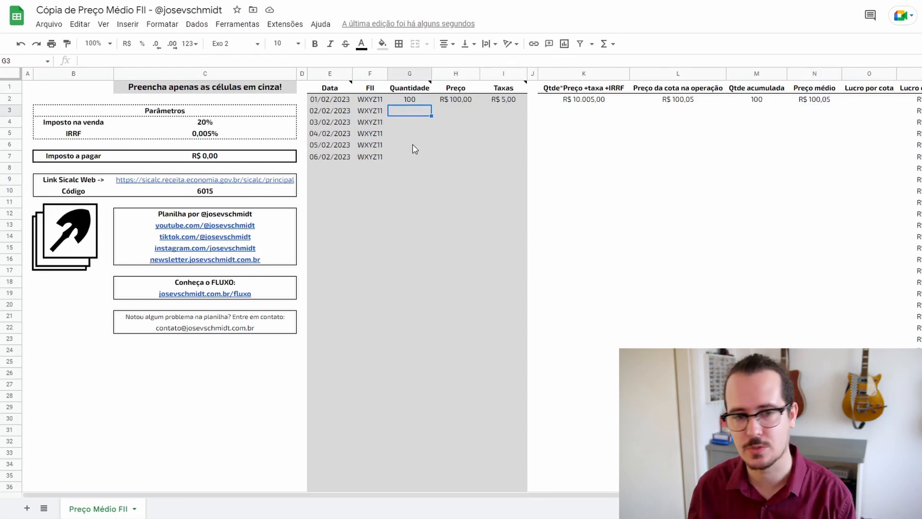
{"action": "type", "text": "50"}
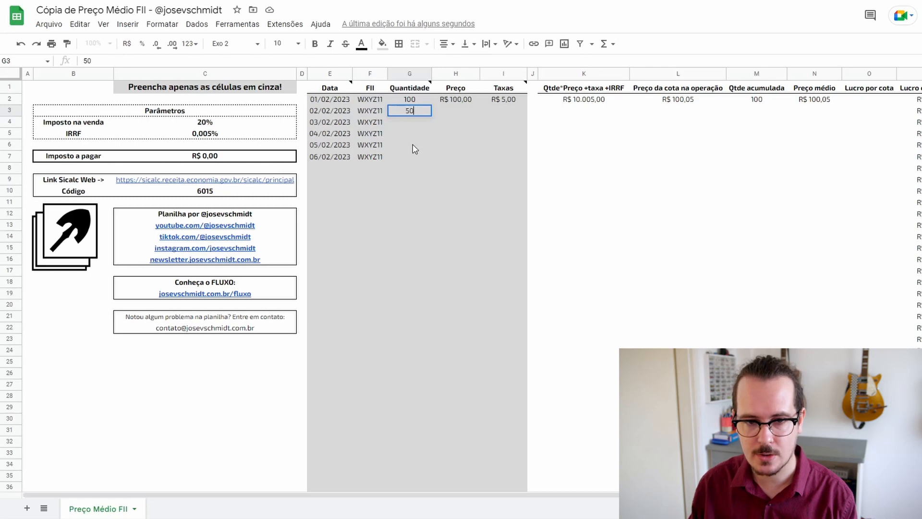
{"action": "key", "text": "Tab"}
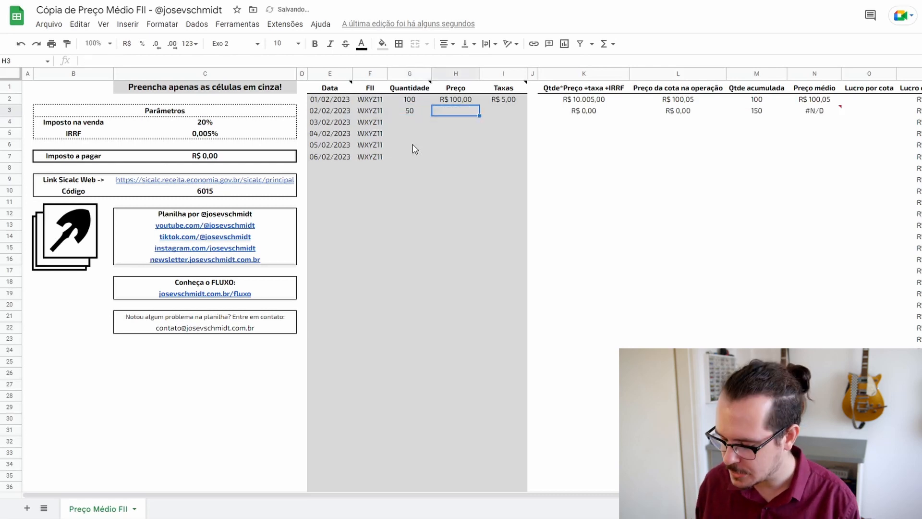
{"action": "type", "text": "105"}
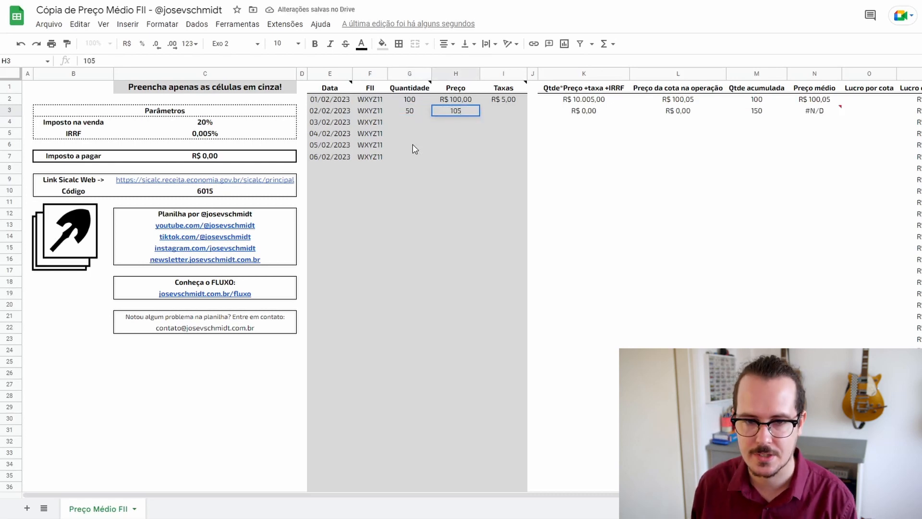
{"action": "key", "text": "Tab"}
{"action": "type", "text": "5"}
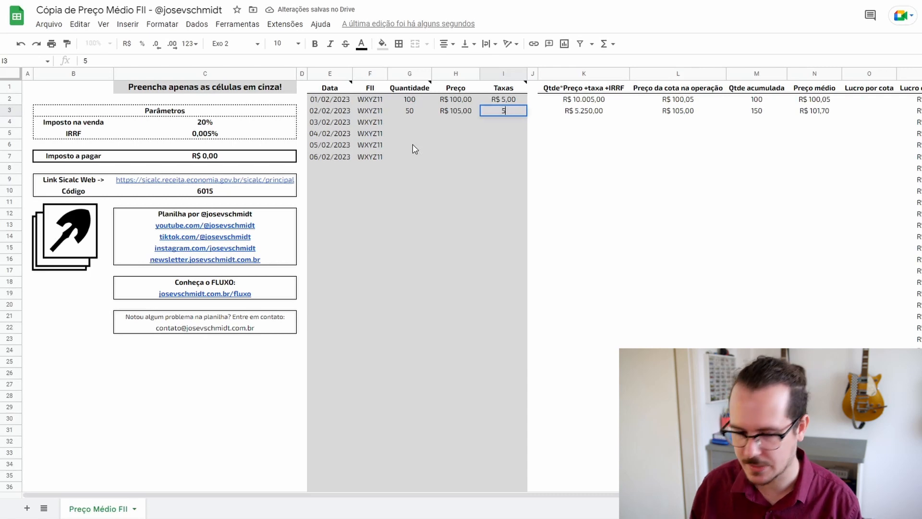
{"action": "key", "text": "Tab"}
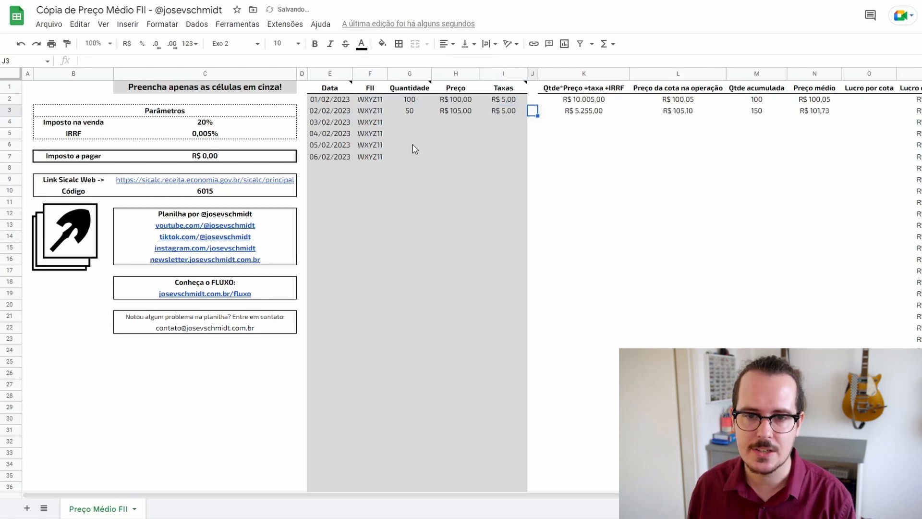
{"action": "key", "text": "Right"}
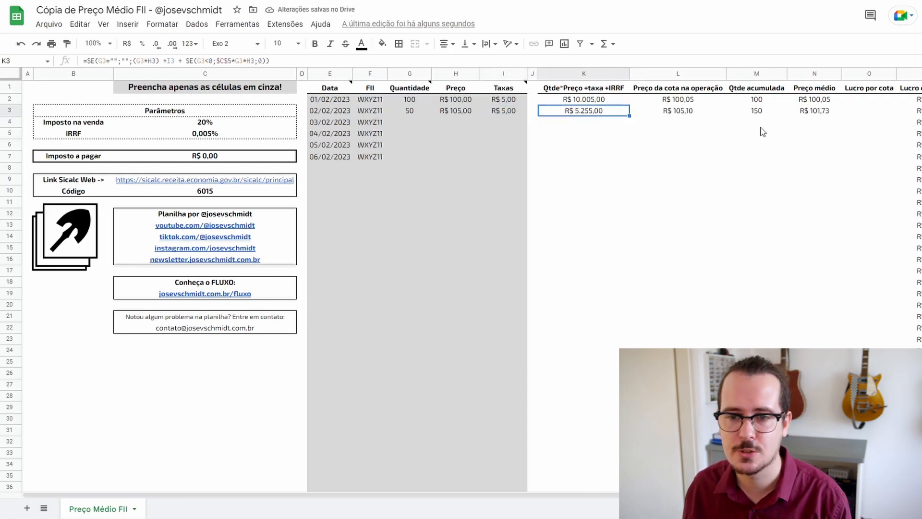
{"action": "left_click", "coordinate": [688, 114]}
{"action": "left_click", "coordinate": [818, 111]}
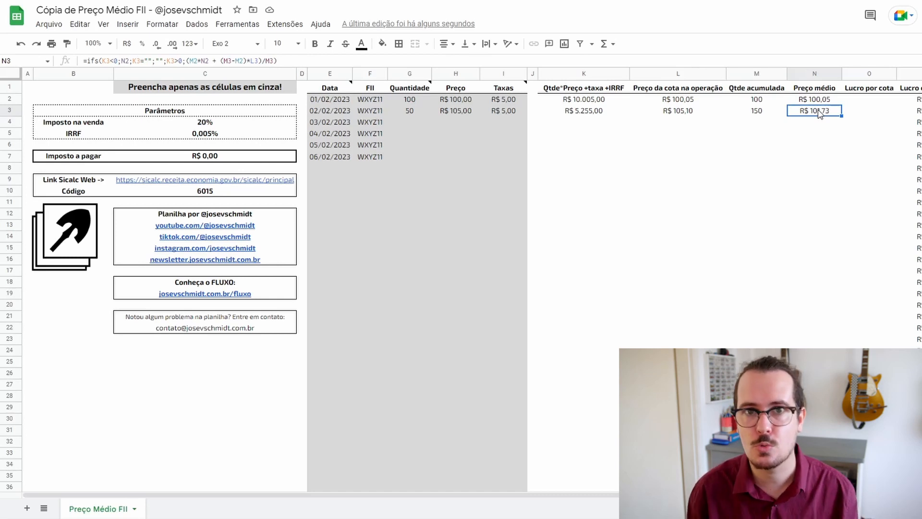
Compare the average prices in N2 and N3, checking the quantity and price of the second purchase in row 3.
{"action": "left_click", "coordinate": [808, 100]}
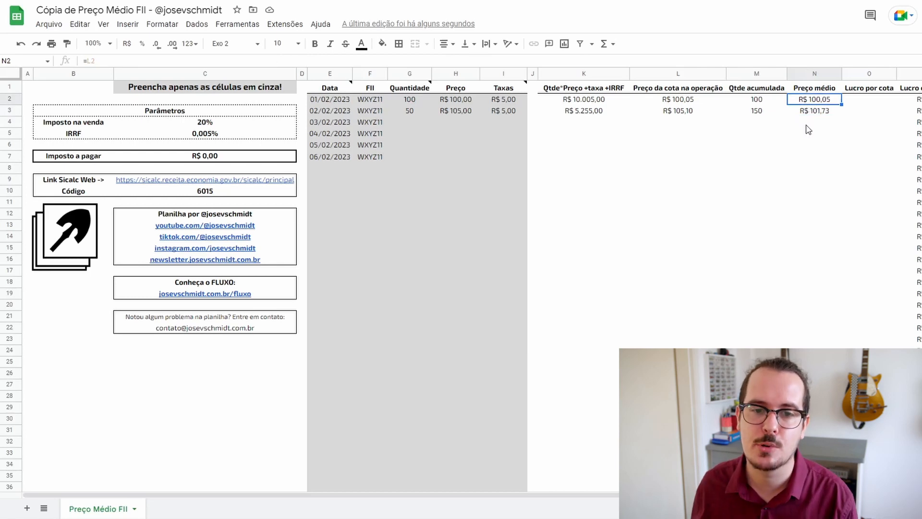
{"action": "left_click", "coordinate": [420, 114]}
{"action": "left_click", "coordinate": [462, 114]}
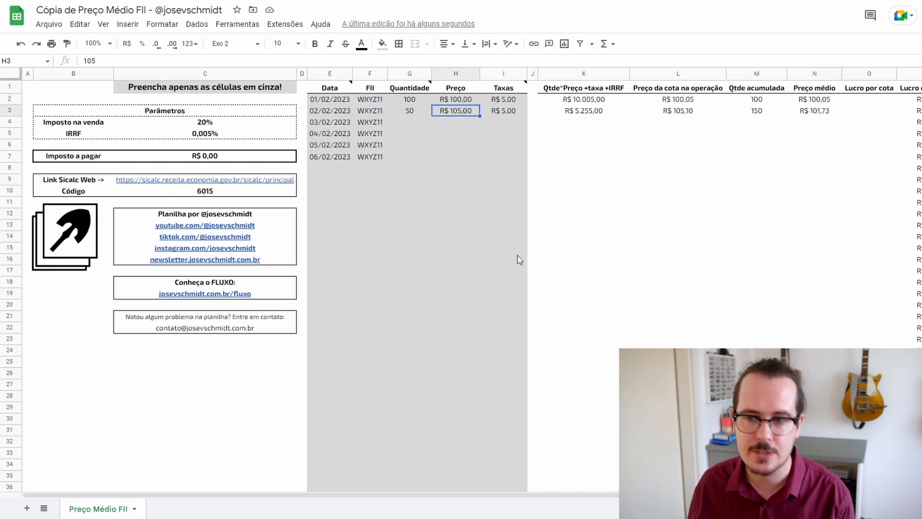
{"action": "left_click", "coordinate": [824, 112]}
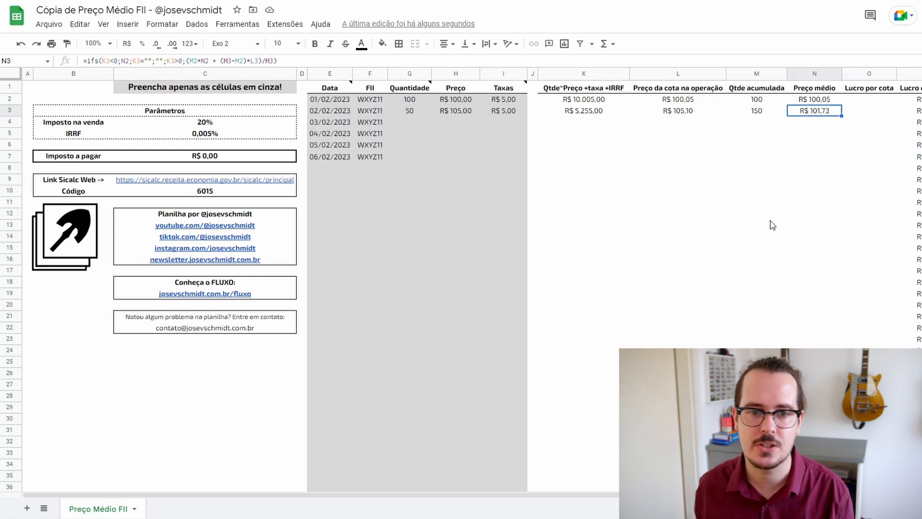
Record a sale in row 4 with quantity -75, price 104 and fees 5, checking the accumulated quantity held before it.
{"action": "left_click", "coordinate": [398, 124]}
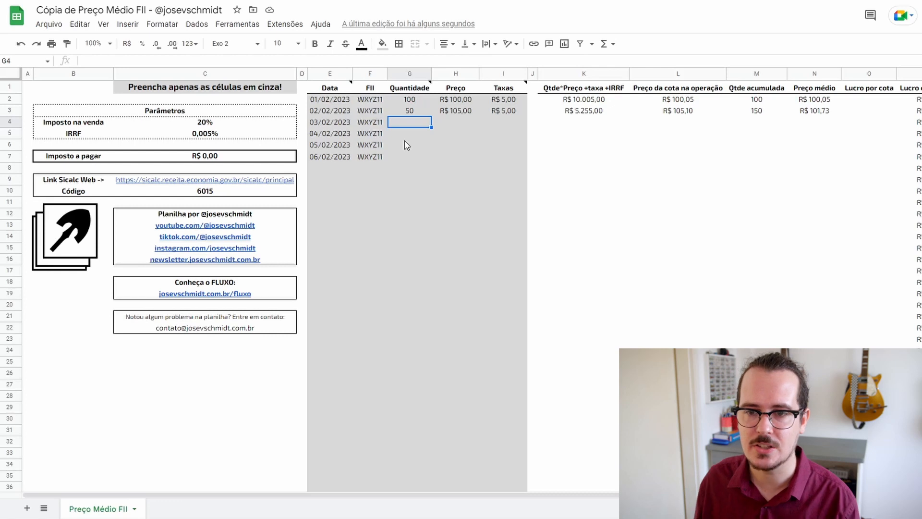
{"action": "left_click", "coordinate": [741, 112]}
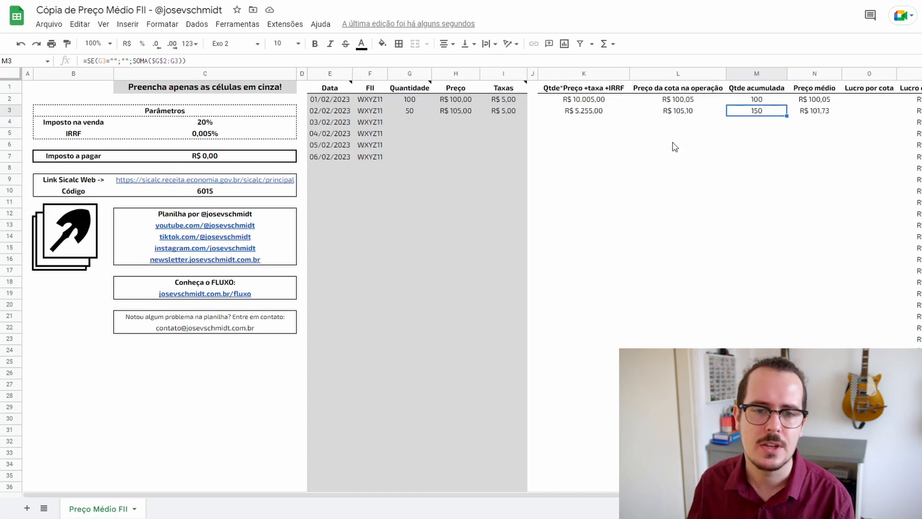
{"action": "left_click", "coordinate": [410, 123]}
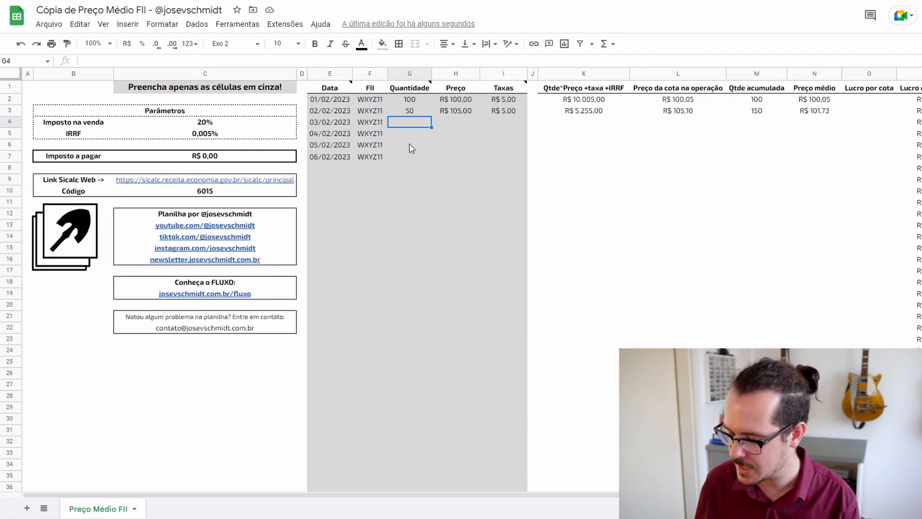
{"action": "type", "text": "-"}
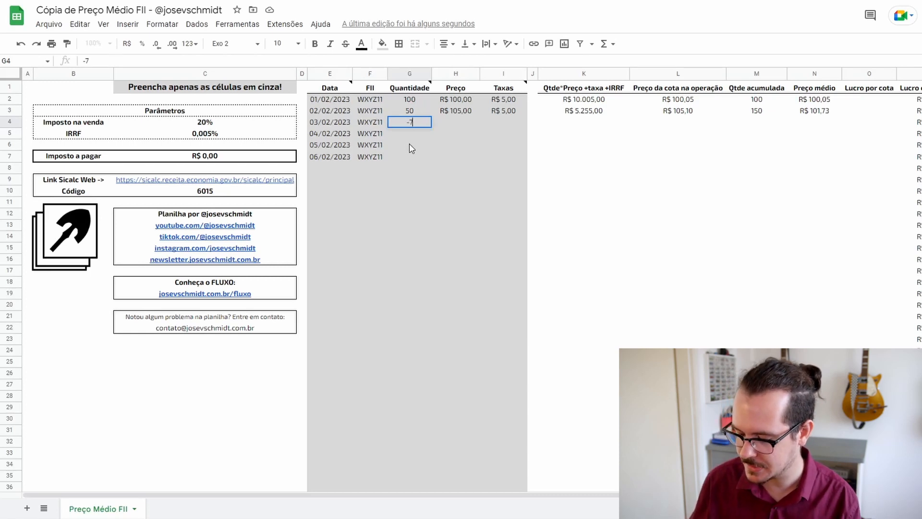
{"action": "type", "text": "75"}
{"action": "key", "text": "Tab"}
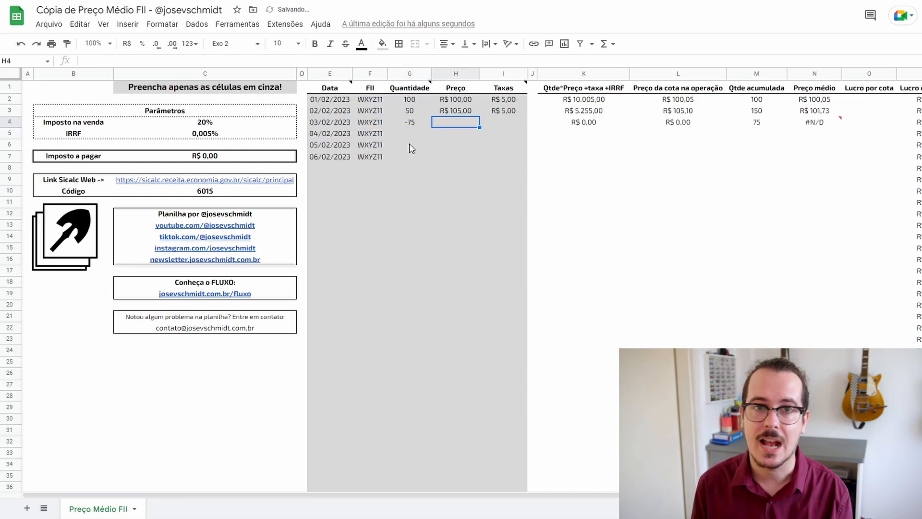
{"action": "type", "text": "104"}
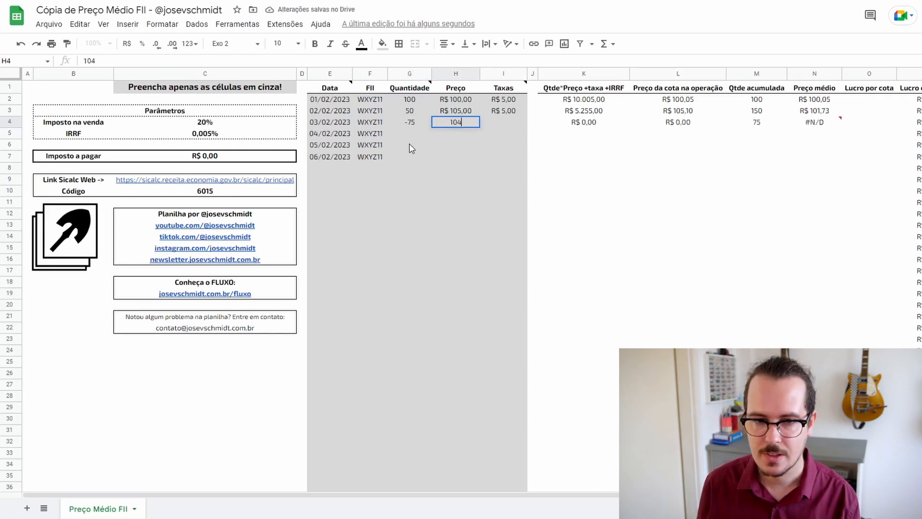
{"action": "key", "text": "Tab"}
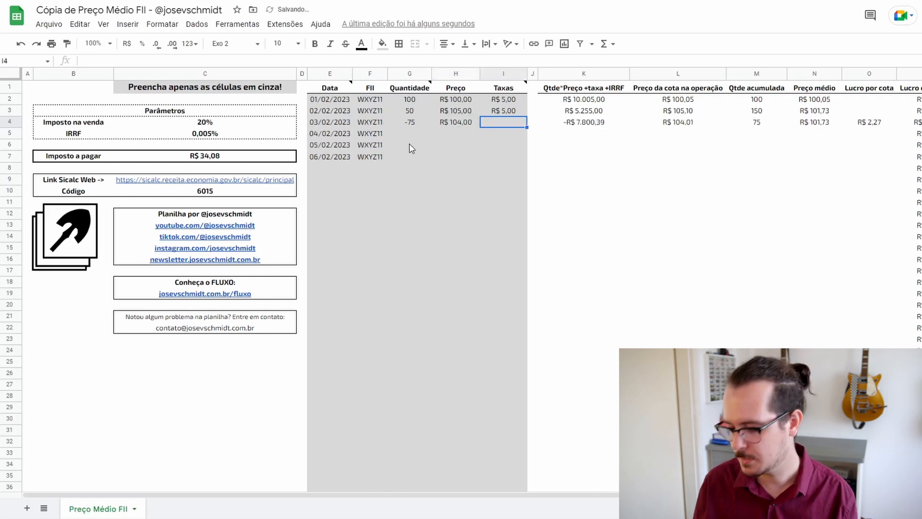
{"action": "type", "text": "5"}
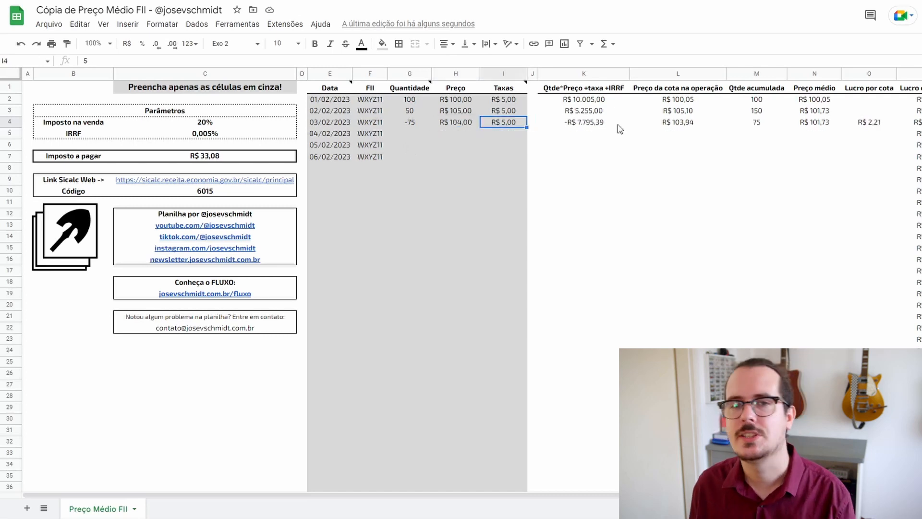
Compare the accumulated quantity before and after the sale, and check the average price in row 4.
{"action": "left_click", "coordinate": [764, 114]}
{"action": "left_click", "coordinate": [773, 124]}
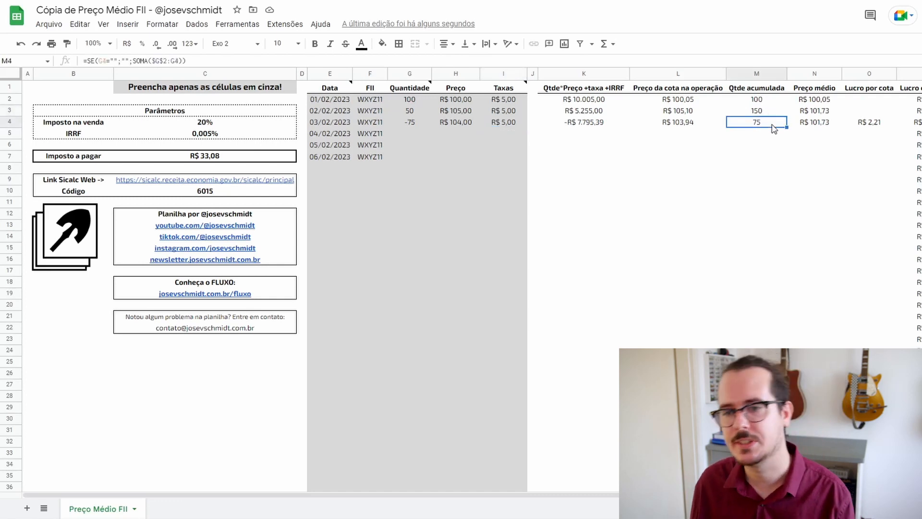
{"action": "left_click", "coordinate": [810, 126]}
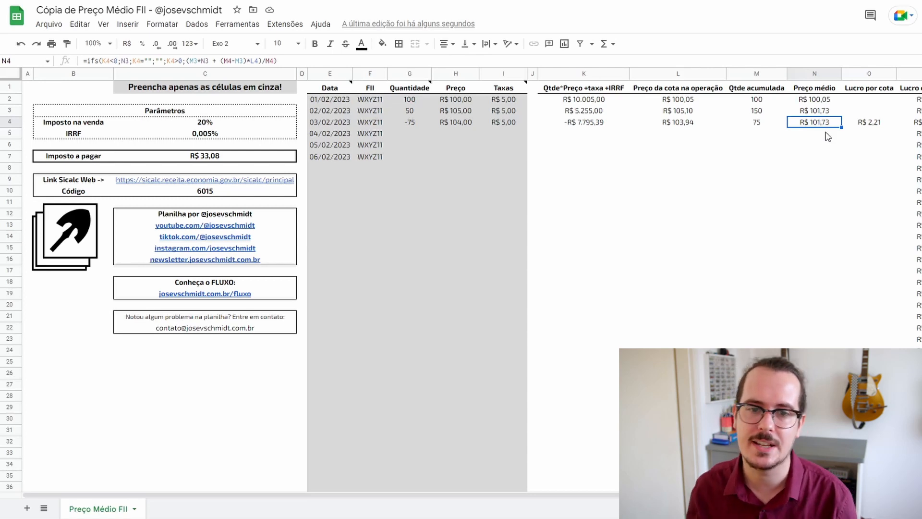
Review the sale in row 4 from its share price, fees and average price through profit per share to the operation's profit.
{"action": "left_click", "coordinate": [689, 126]}
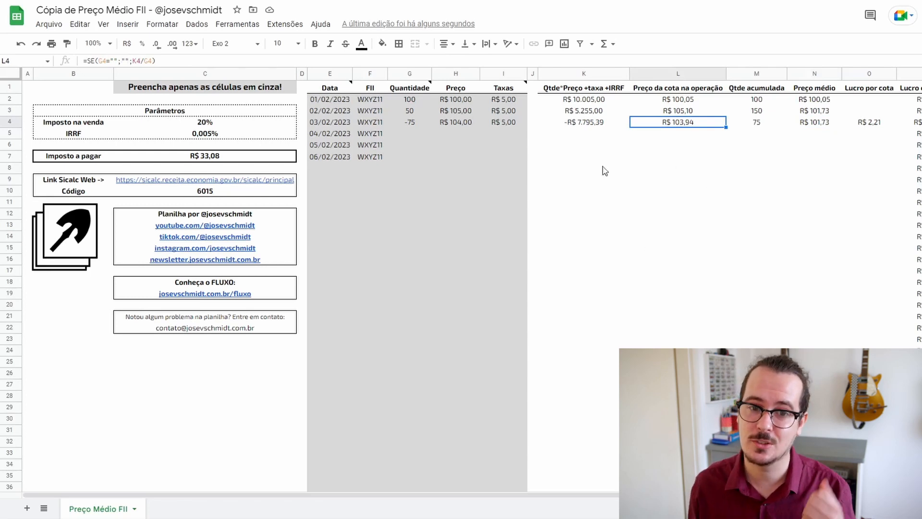
{"action": "left_click", "coordinate": [459, 126]}
{"action": "left_click", "coordinate": [501, 126]}
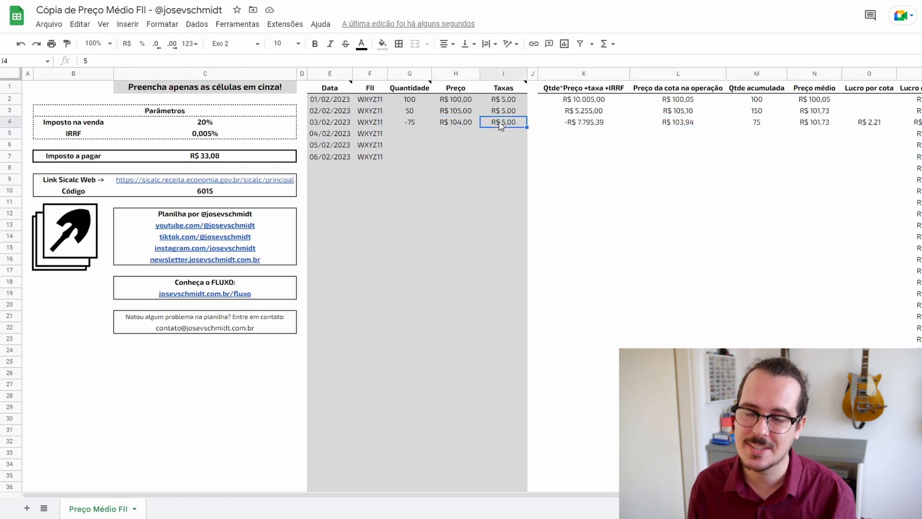
{"action": "left_click", "coordinate": [824, 123]}
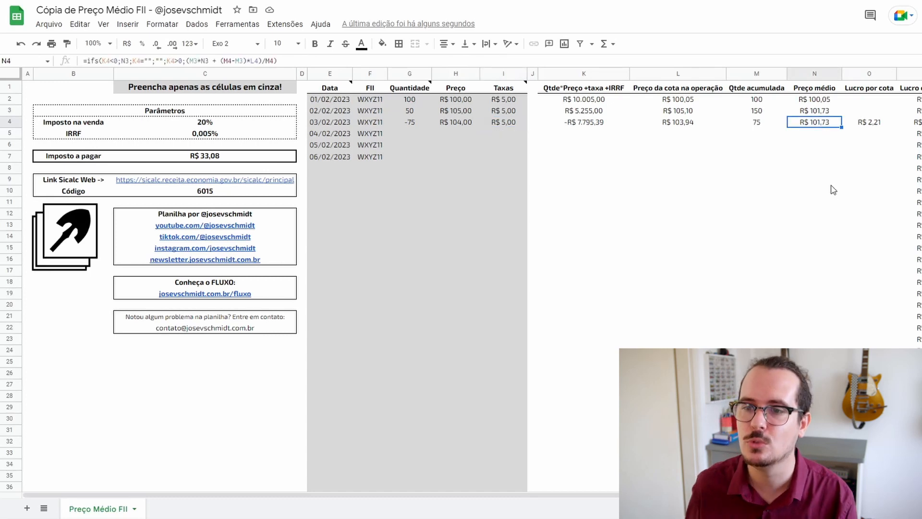
{"action": "left_click", "coordinate": [877, 126]}
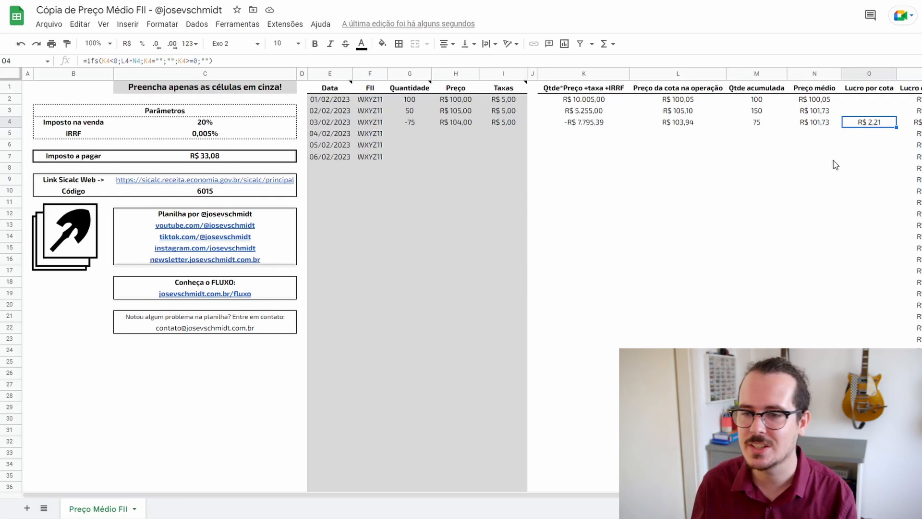
{"action": "key", "text": "Right"}
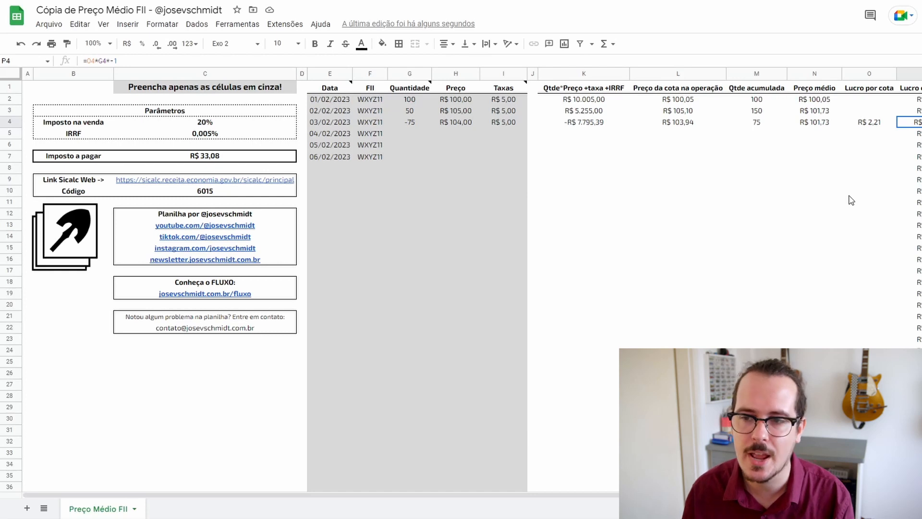
Trace the tax on the sale from the sale tax rate in C4 through Q4 to the tax payable in row 7.
{"action": "left_click", "coordinate": [244, 125]}
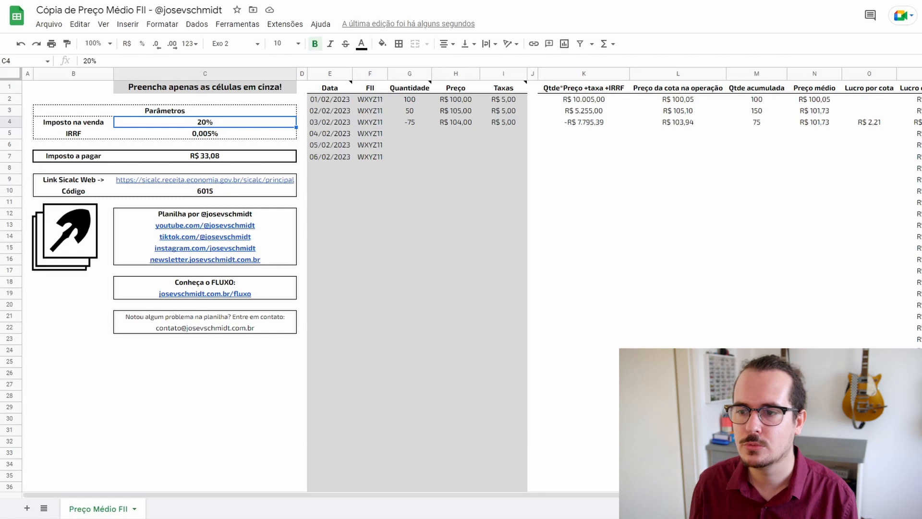
{"action": "left_click", "coordinate": [921, 122]}
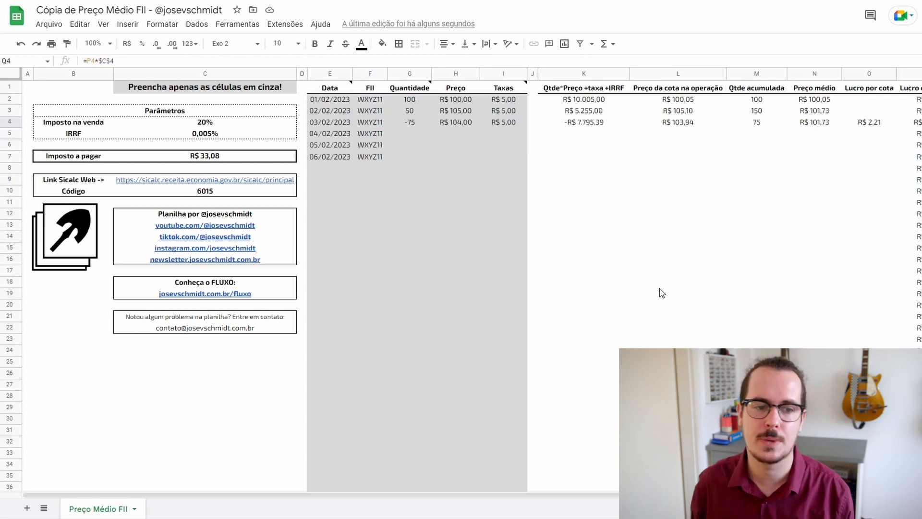
{"action": "left_click", "coordinate": [168, 158]}
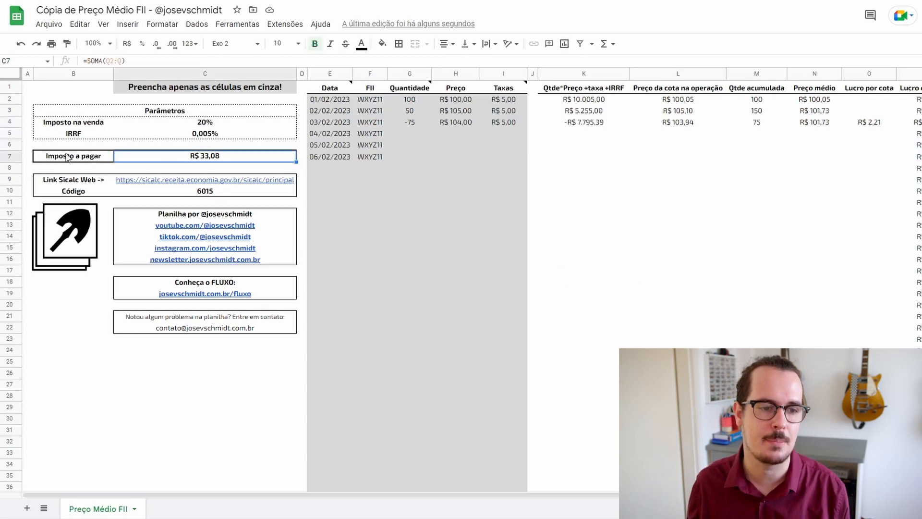
{"action": "left_click_drag", "start_coordinate": [68, 158], "coordinate": [197, 163]}
{"action": "mouse_move", "coordinate": [234, 228]}
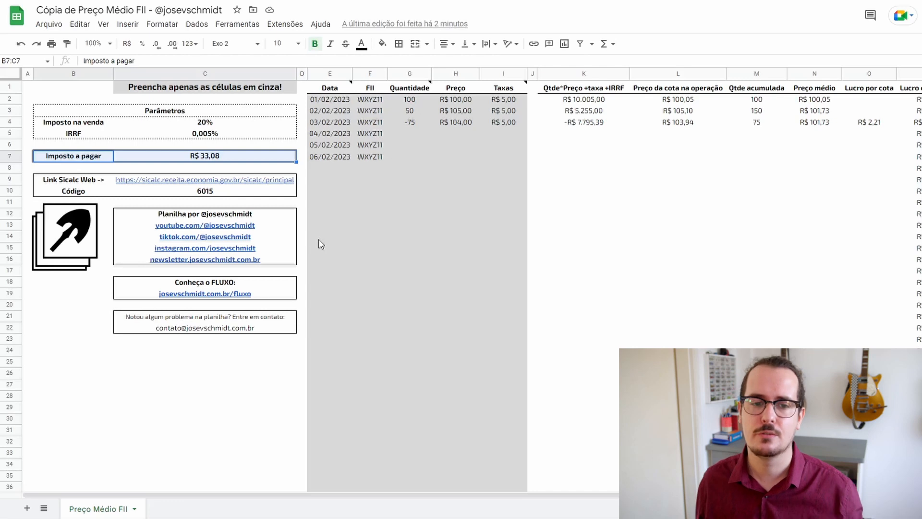
Record a purchase in row 5 with quantity 55, price 103 and fees 5, and check its average price.
{"action": "left_click", "coordinate": [416, 136]}
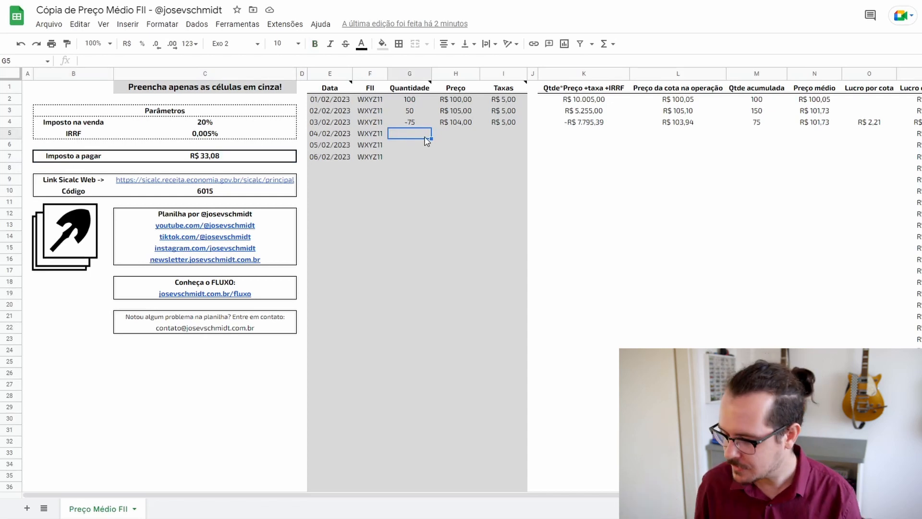
{"action": "type", "text": "55"}
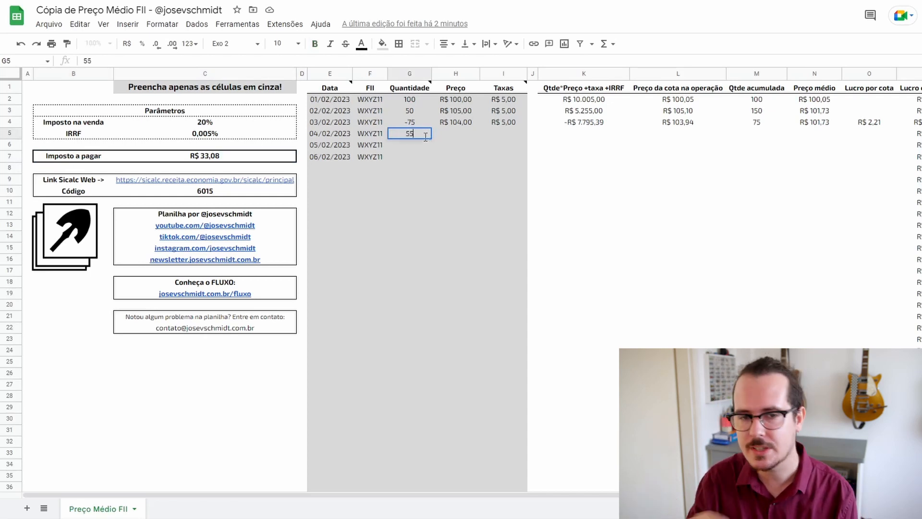
{"action": "key", "text": "Tab"}
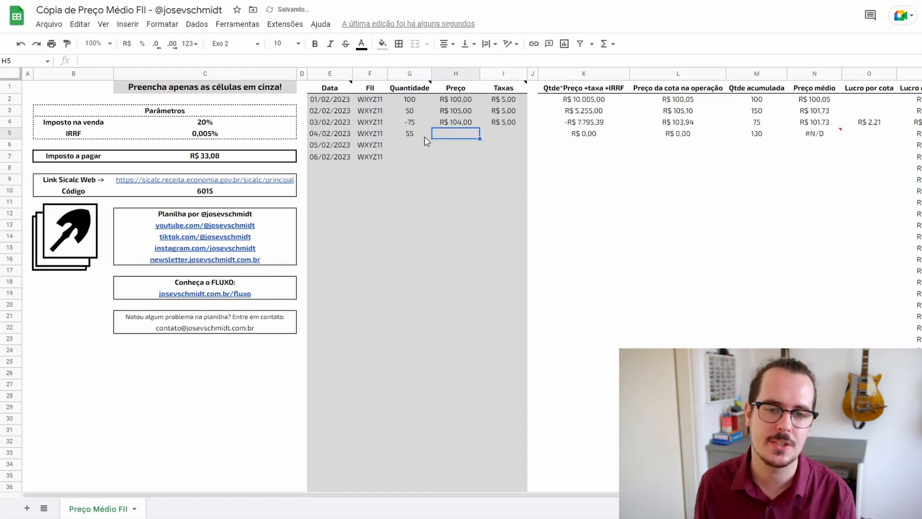
{"action": "type", "text": "103"}
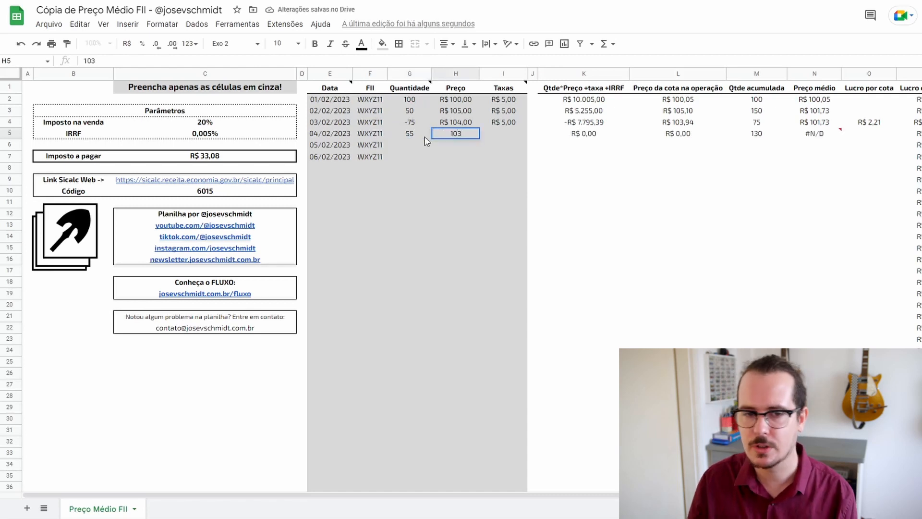
{"action": "key", "text": "Tab"}
{"action": "type", "text": "5"}
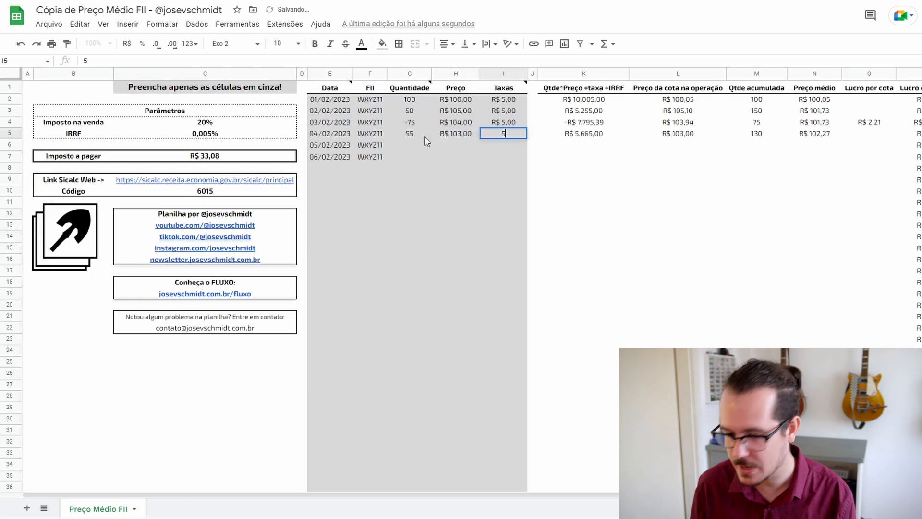
{"action": "key", "text": "Tab"}
{"action": "left_click", "coordinate": [814, 134]}
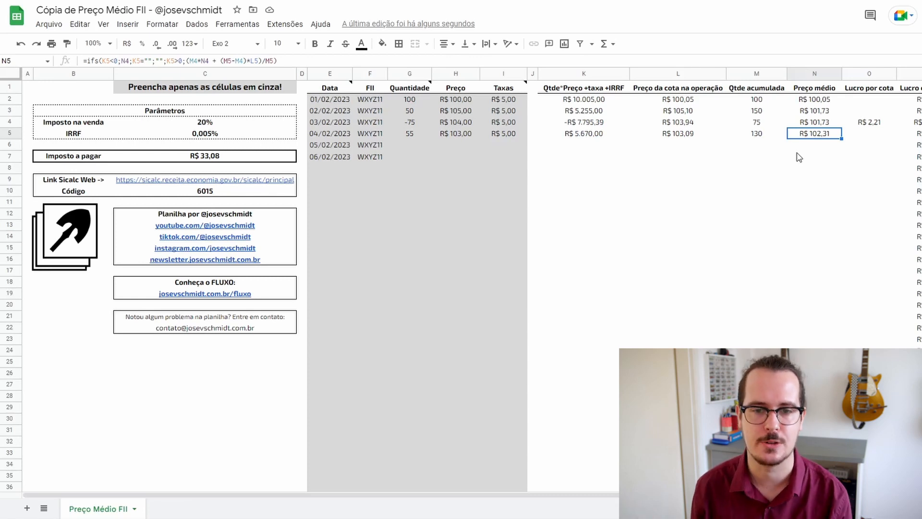
Record a purchase in row 6 with quantity 150, price 99 and fees 5.
{"action": "left_click", "coordinate": [405, 148]}
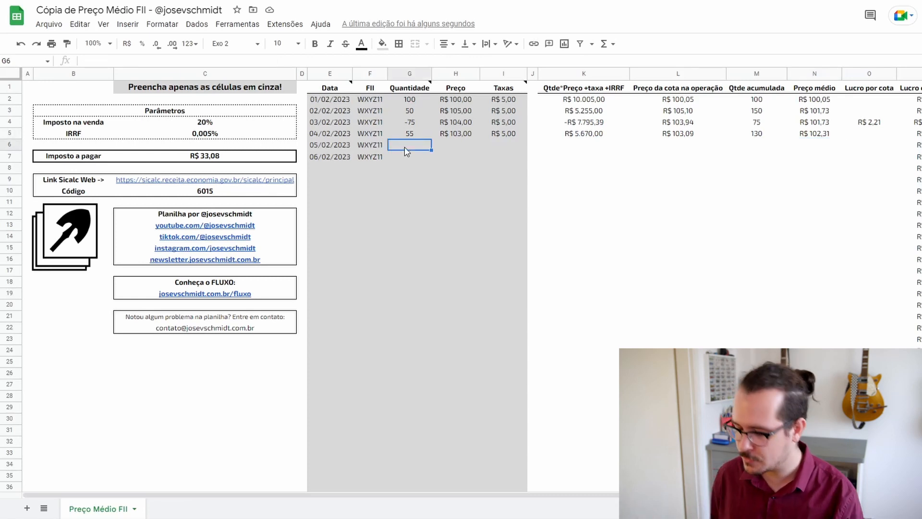
{"action": "type", "text": "1"}
{"action": "key", "text": "BackSpace"}
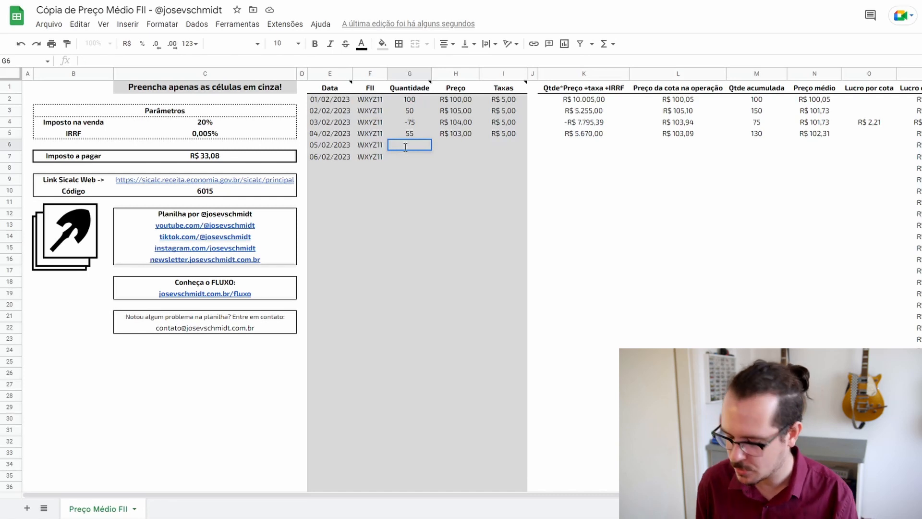
{"action": "type", "text": "150"}
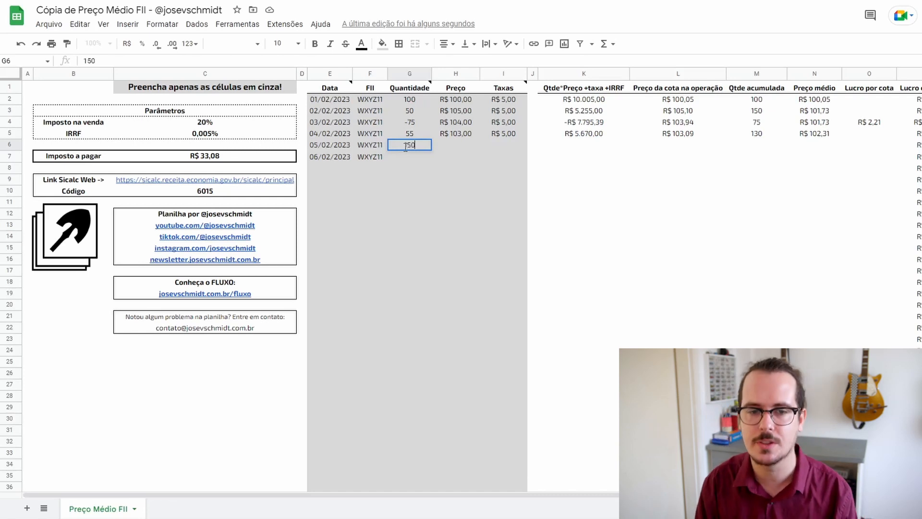
{"action": "key", "text": "Tab"}
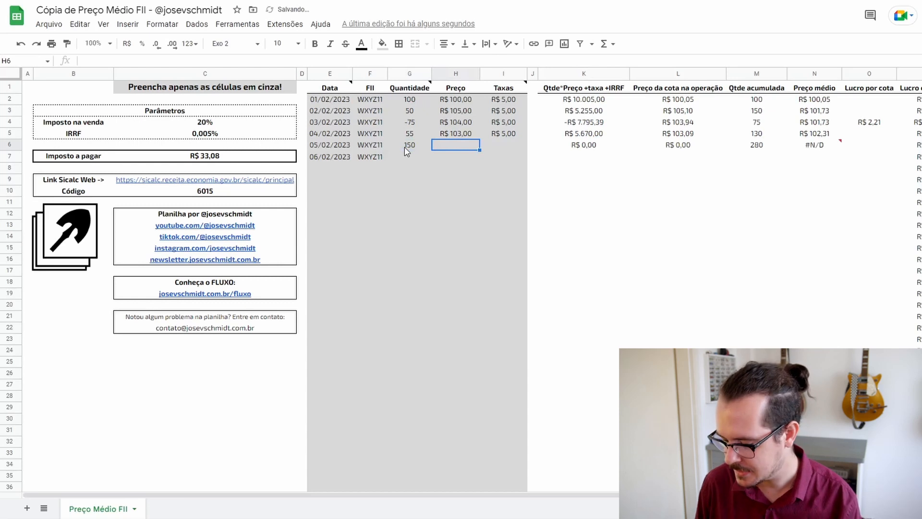
{"action": "type", "text": "99"}
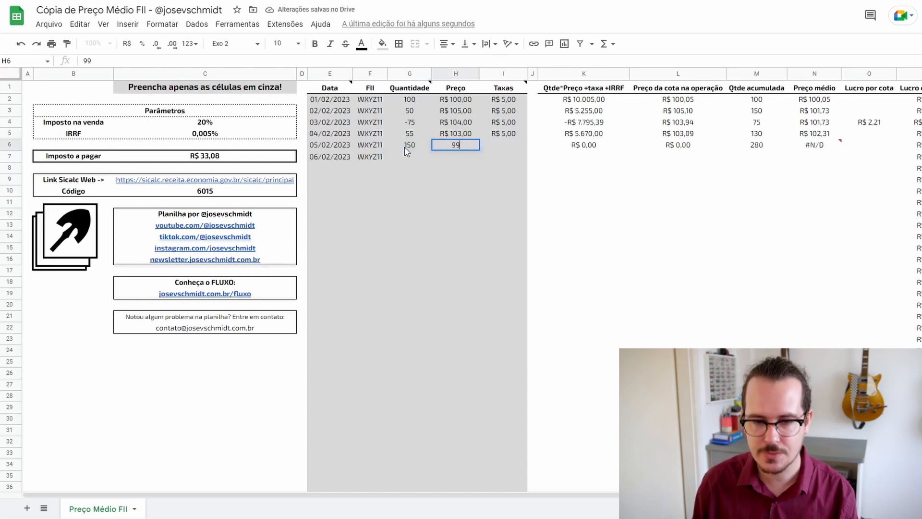
{"action": "key", "text": "Tab"}
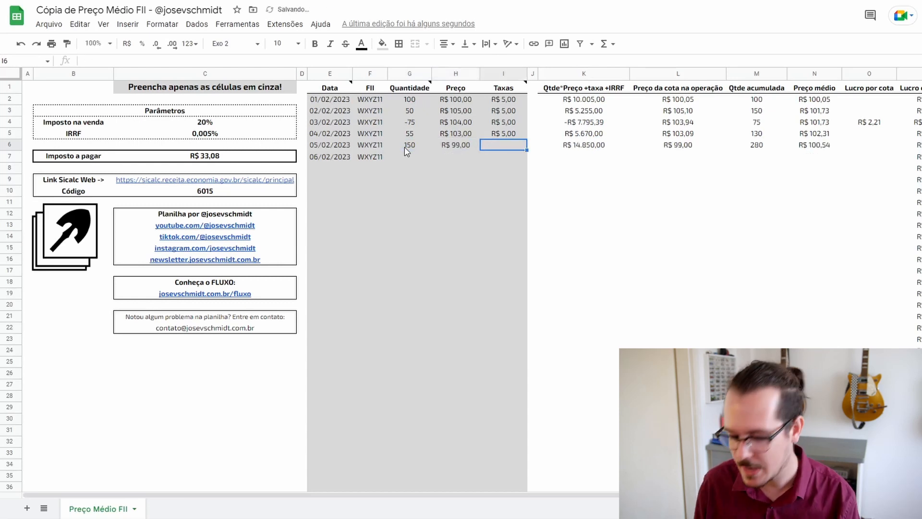
{"action": "type", "text": "5"}
{"action": "key", "text": "Tab"}
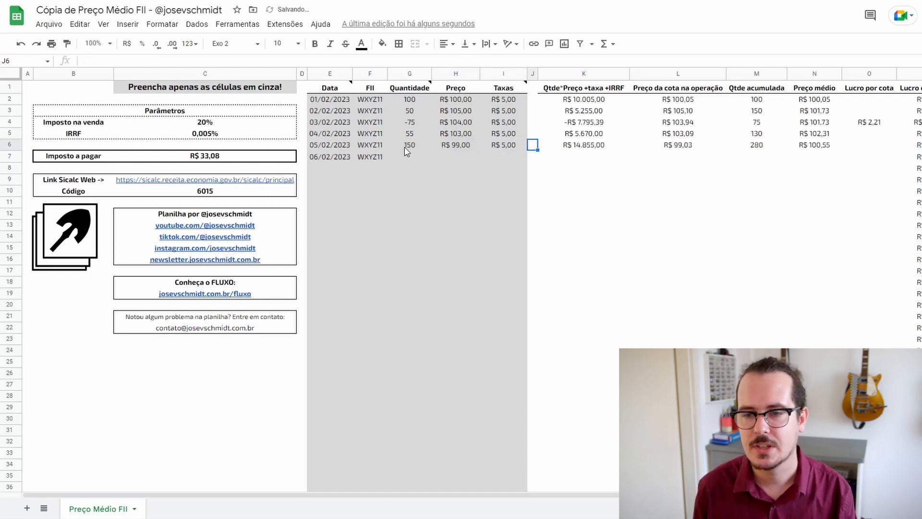
Compare the purchase prices in rows 3, 5 and 6 with the average price calculated for each in column N.
{"action": "key", "text": "Right"}
{"action": "key", "text": "Right"}
{"action": "key", "text": "Right"}
{"action": "key", "text": "Right"}
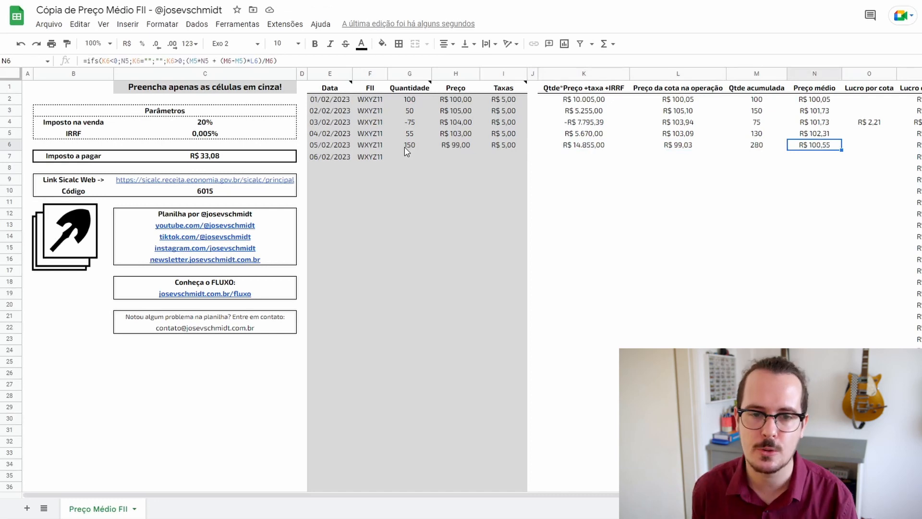
{"action": "left_click", "coordinate": [413, 111]}
{"action": "left_click_drag", "start_coordinate": [451, 113], "coordinate": [810, 112]}
{"action": "left_click", "coordinate": [815, 113]}
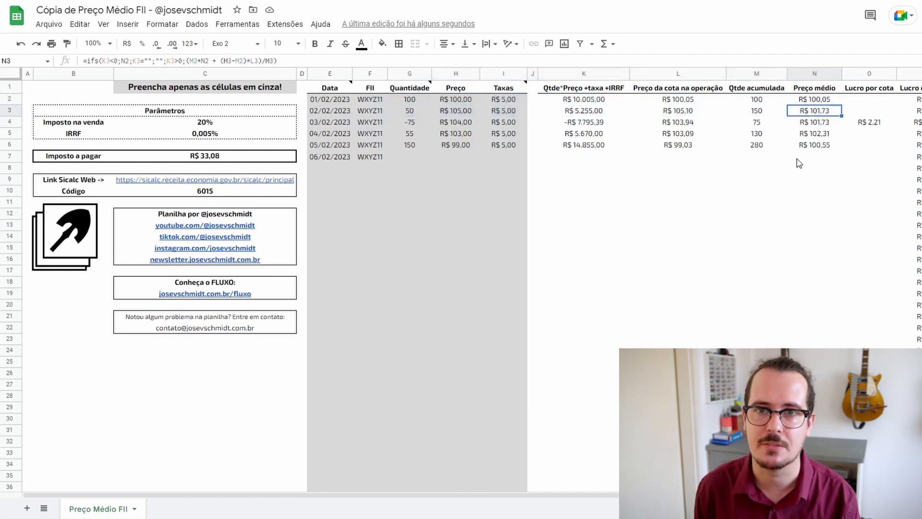
{"action": "left_click", "coordinate": [800, 135]}
{"action": "left_click", "coordinate": [440, 131]}
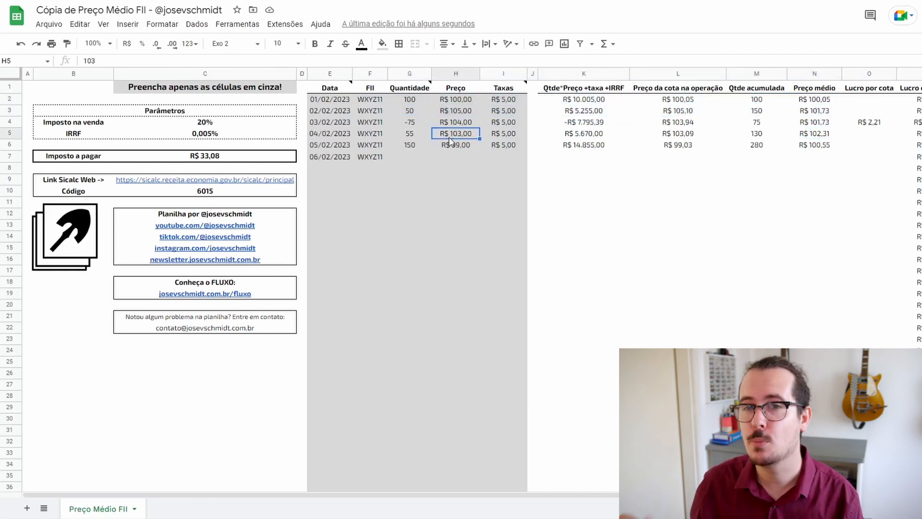
{"action": "left_click", "coordinate": [811, 137]}
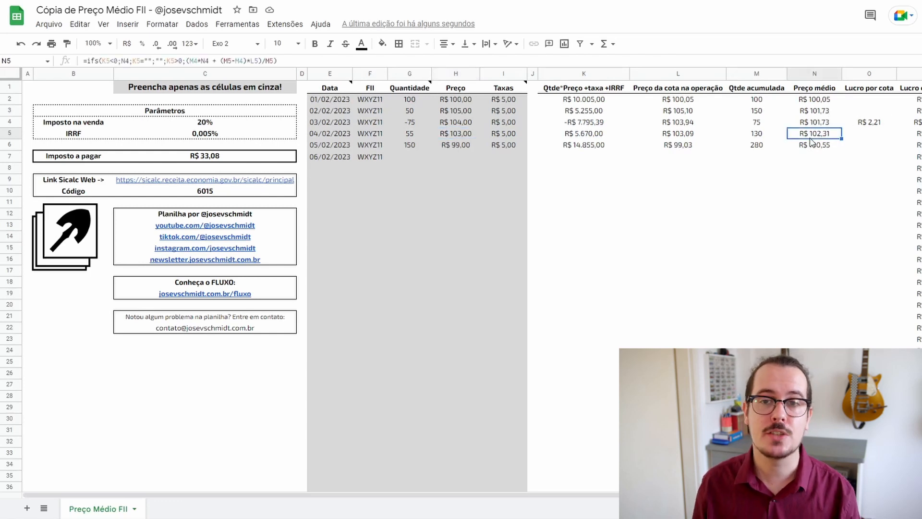
{"action": "left_click", "coordinate": [458, 147]}
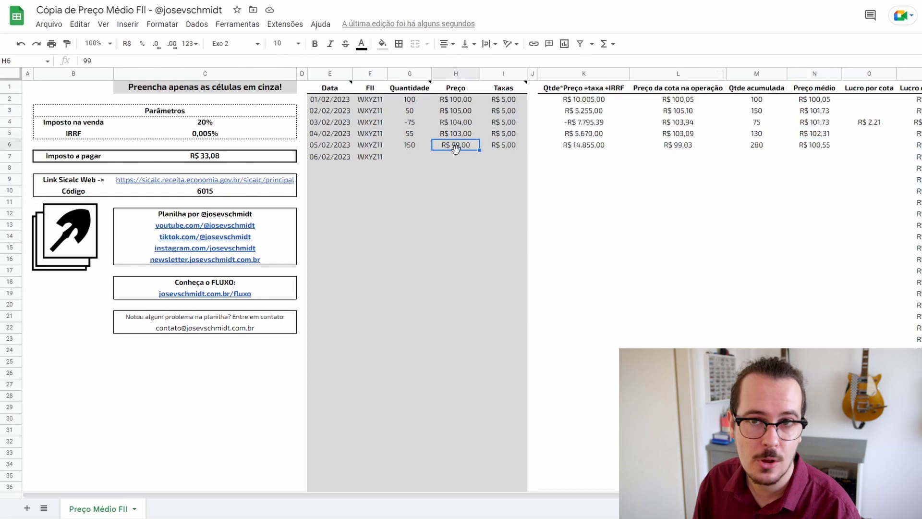
{"action": "left_click", "coordinate": [817, 137]}
{"action": "left_click", "coordinate": [818, 148]}
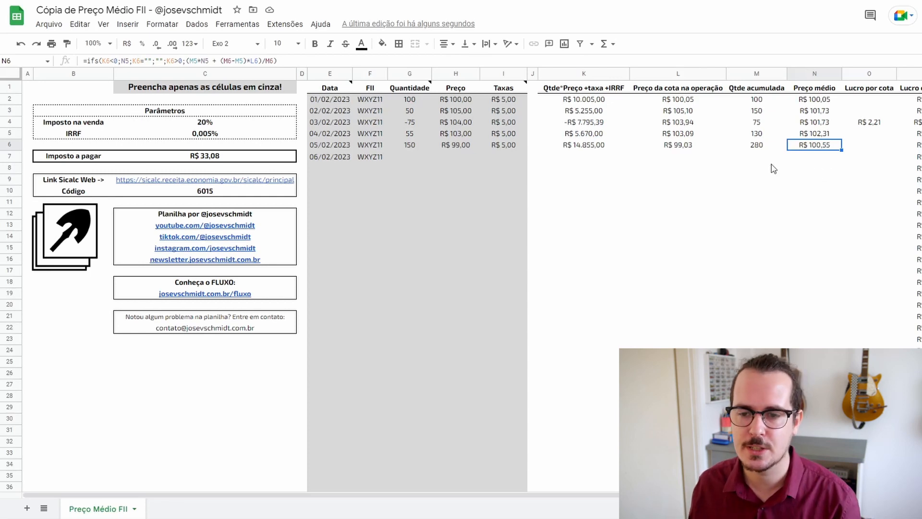
Record a sale of the entire accumulated position in row 7 with quantity -280, price 103 and fees 5.
{"action": "left_click", "coordinate": [757, 149]}
{"action": "left_click", "coordinate": [408, 158]}
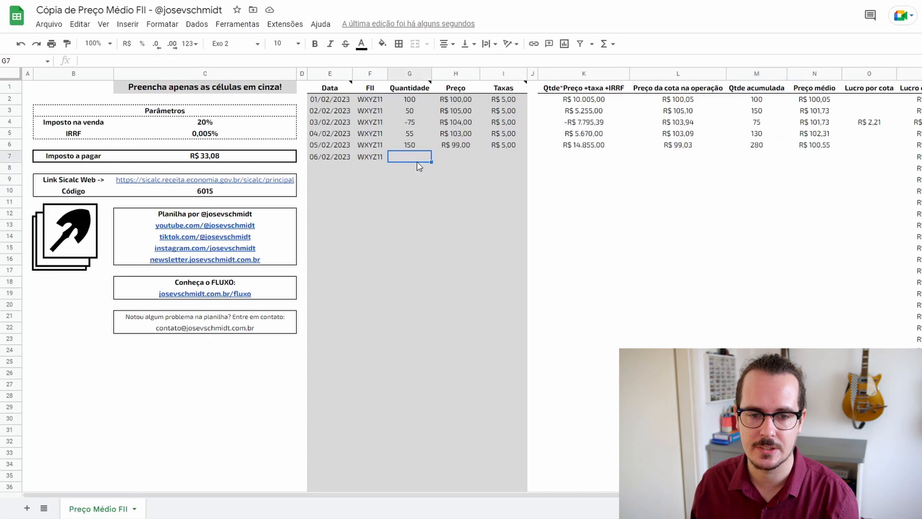
{"action": "type", "text": "-"}
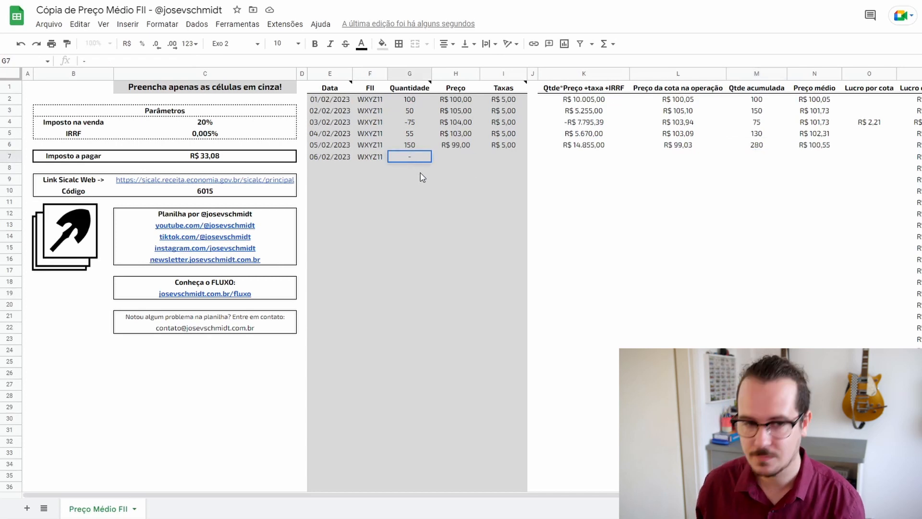
{"action": "type", "text": "280"}
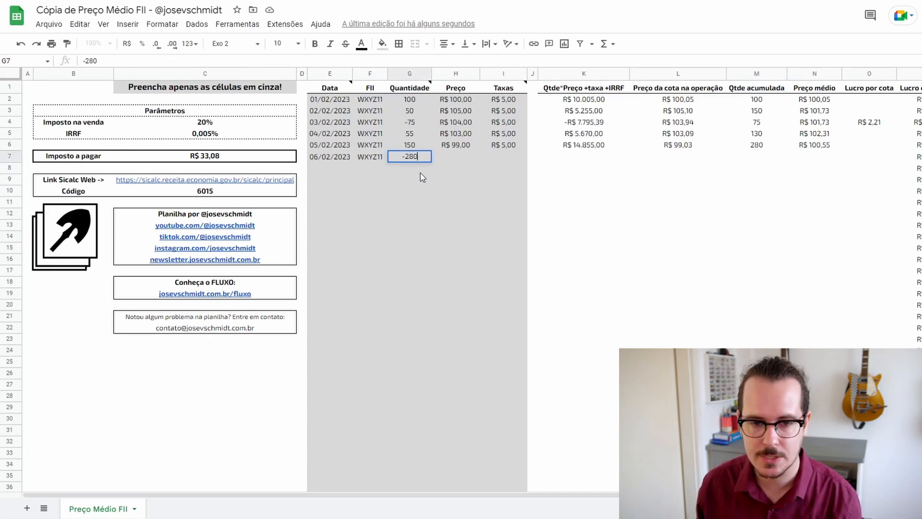
{"action": "key", "text": "Tab"}
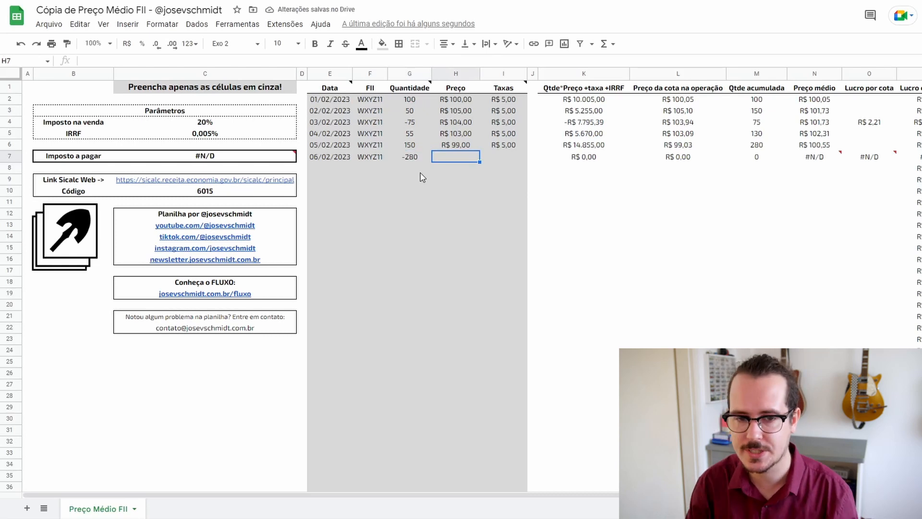
{"action": "type", "text": "103"}
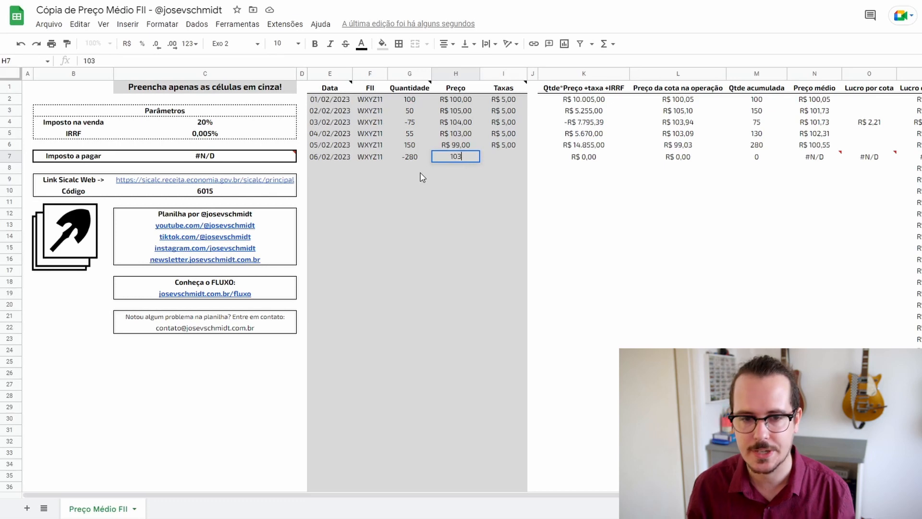
{"action": "key", "text": "Tab"}
{"action": "type", "text": "5"}
{"action": "key", "text": "Tab"}
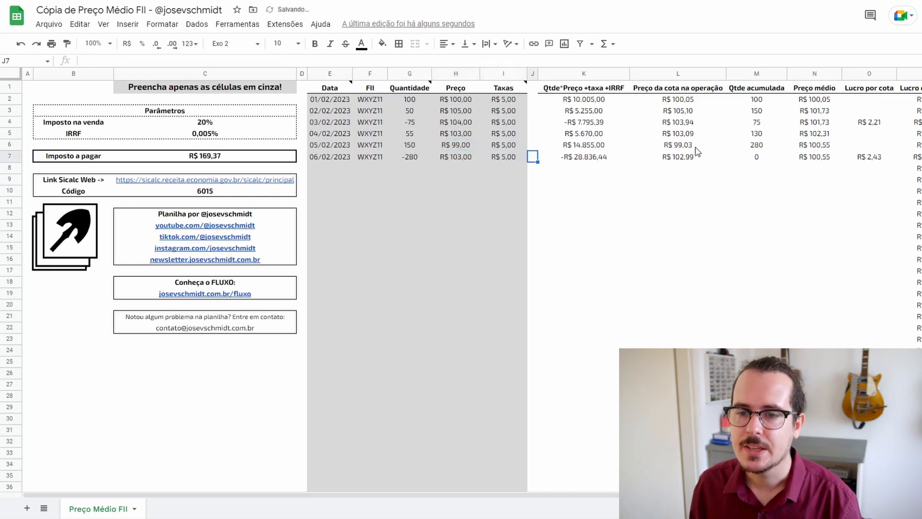
Review the row 7 sale's accumulated quantity, average price, share price, fees, profit per share, operation profit and tax calculation.
{"action": "left_click", "coordinate": [758, 158]}
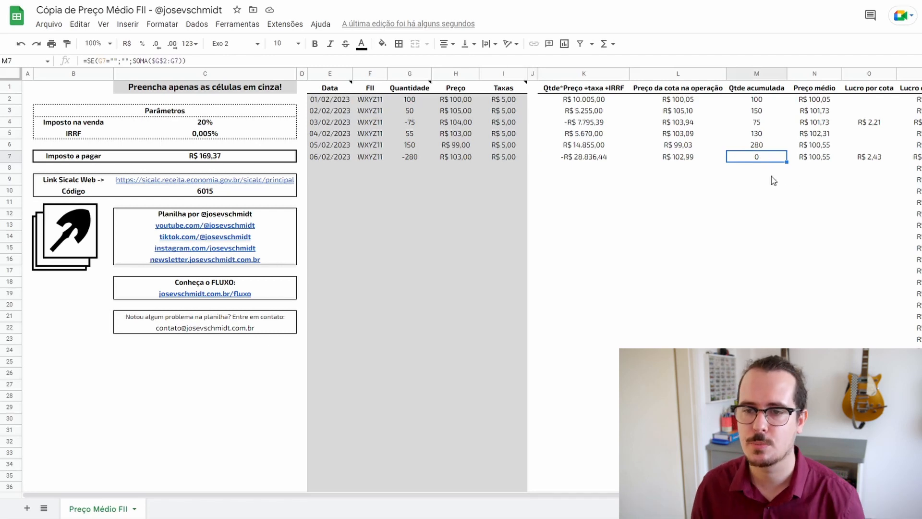
{"action": "left_click", "coordinate": [818, 160]}
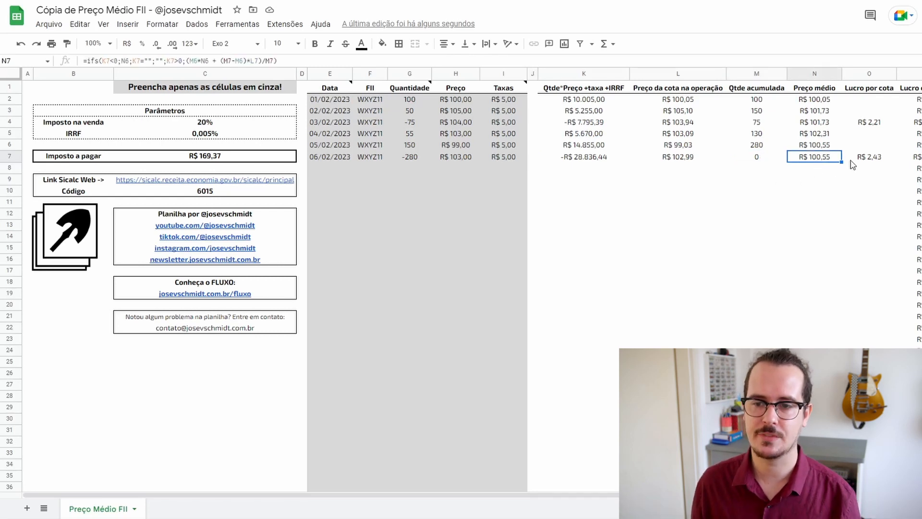
{"action": "left_click", "coordinate": [689, 161]}
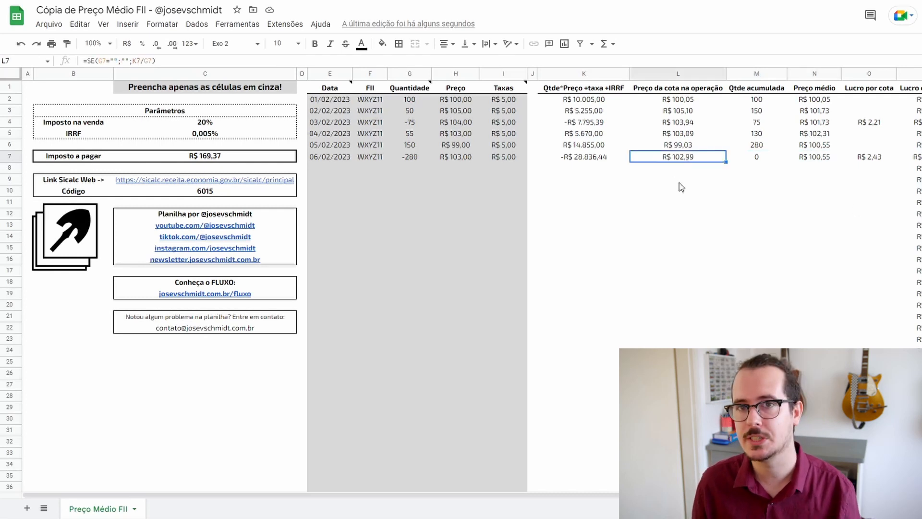
{"action": "left_click", "coordinate": [498, 162]}
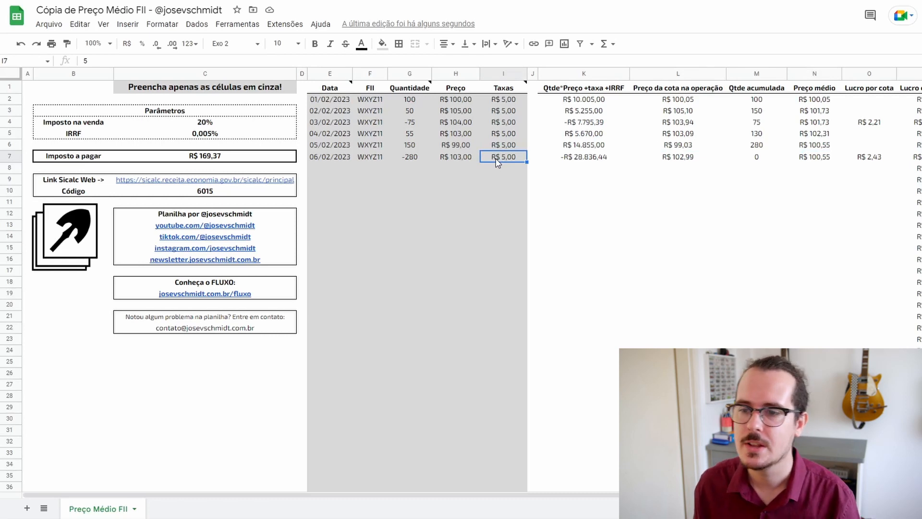
{"action": "left_click", "coordinate": [869, 163]}
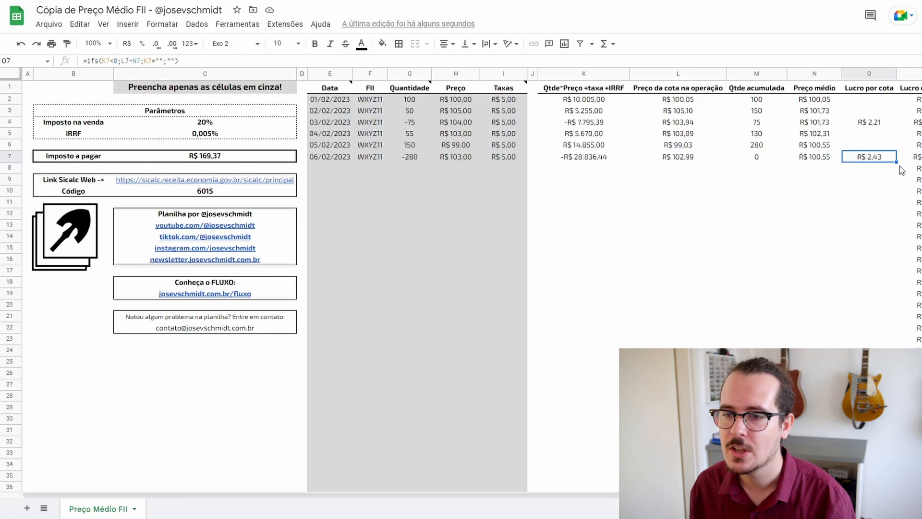
{"action": "key", "text": "Right"}
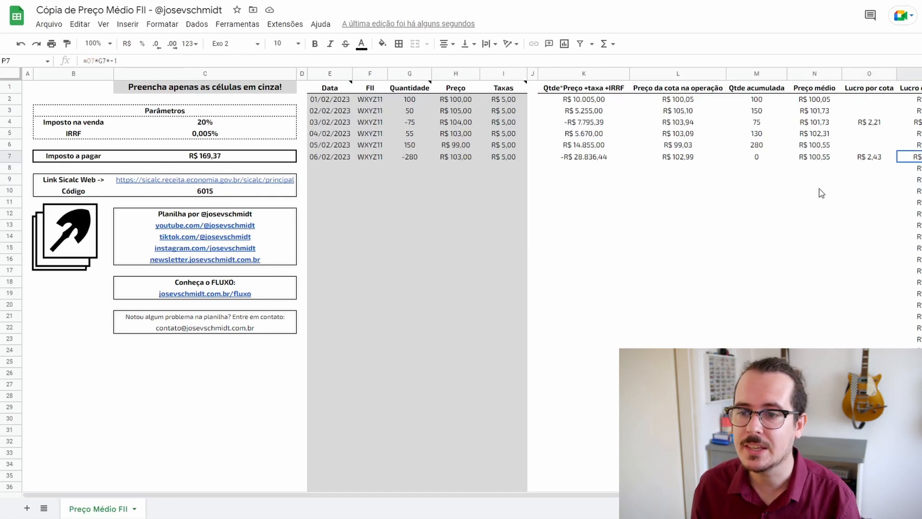
{"action": "key", "text": "Right"}
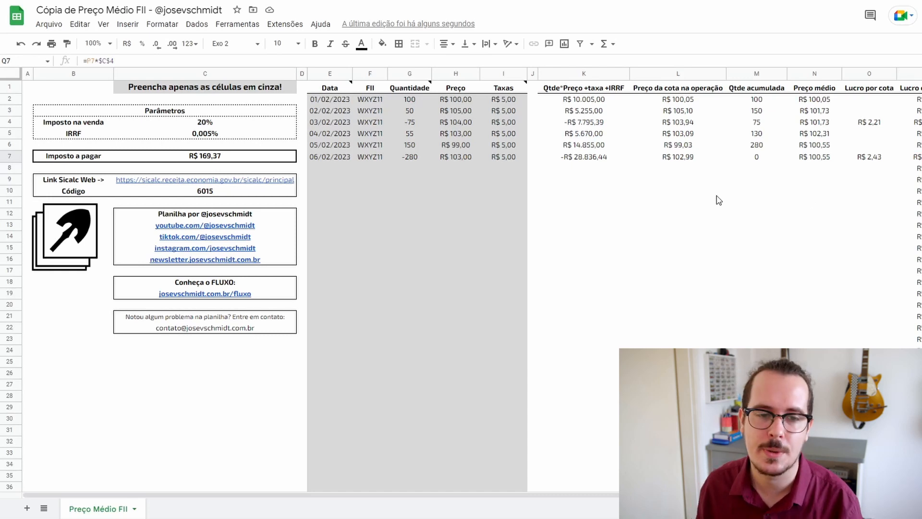
Trace the tax payable in C7 from the operation dates in E2:E7 and the tax calculated for the sales in rows 4 and 7.
{"action": "left_click_drag", "start_coordinate": [333, 104], "coordinate": [331, 159]}
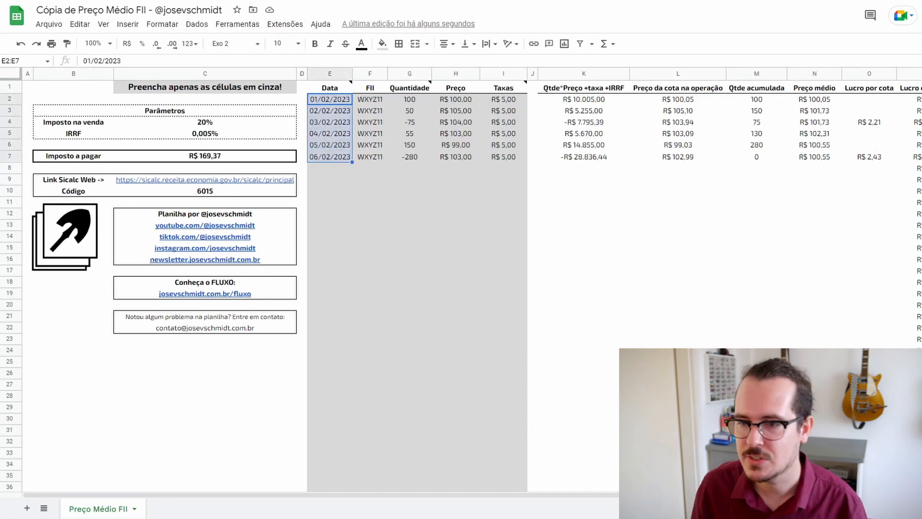
{"action": "left_click", "coordinate": [921, 122]}
{"action": "left_click", "coordinate": [921, 156]}
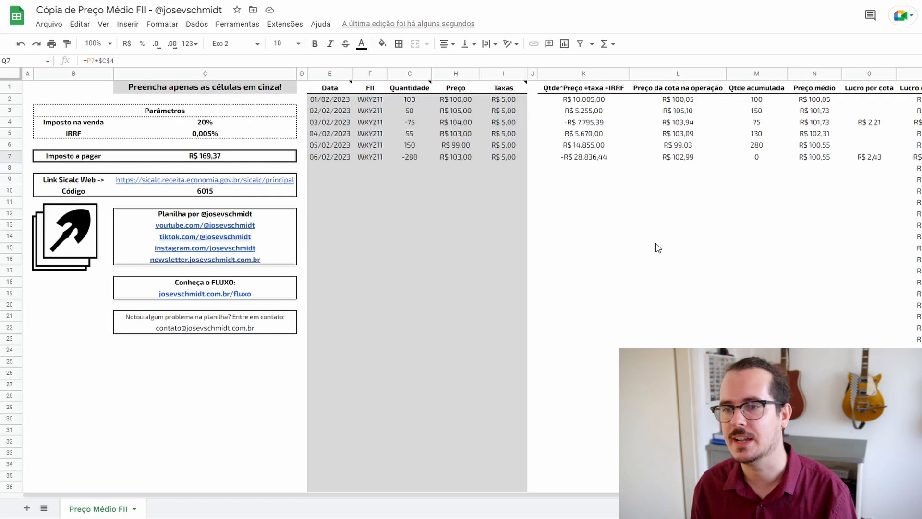
{"action": "left_click", "coordinate": [212, 160]}
{"action": "mouse_move", "coordinate": [263, 241]}
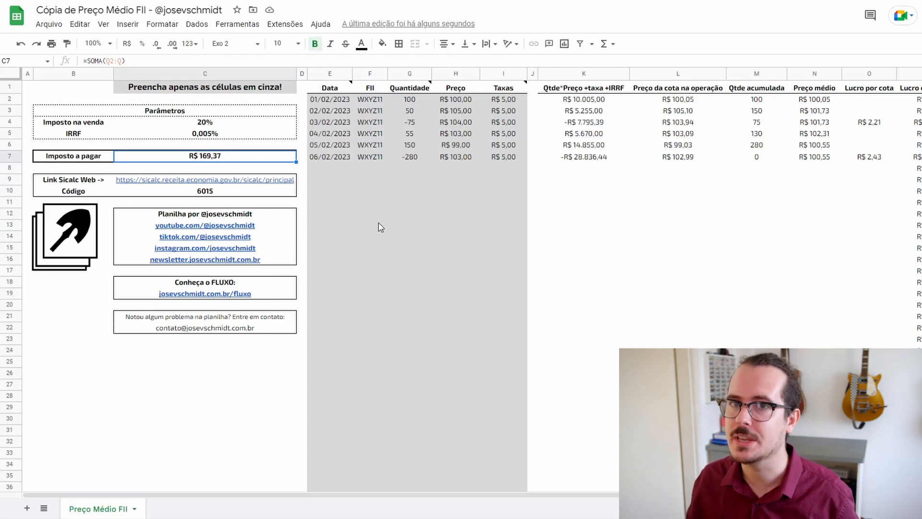
Read the note on the Data header and check the operation dates in column E against it.
{"action": "mouse_move", "coordinate": [332, 93]}
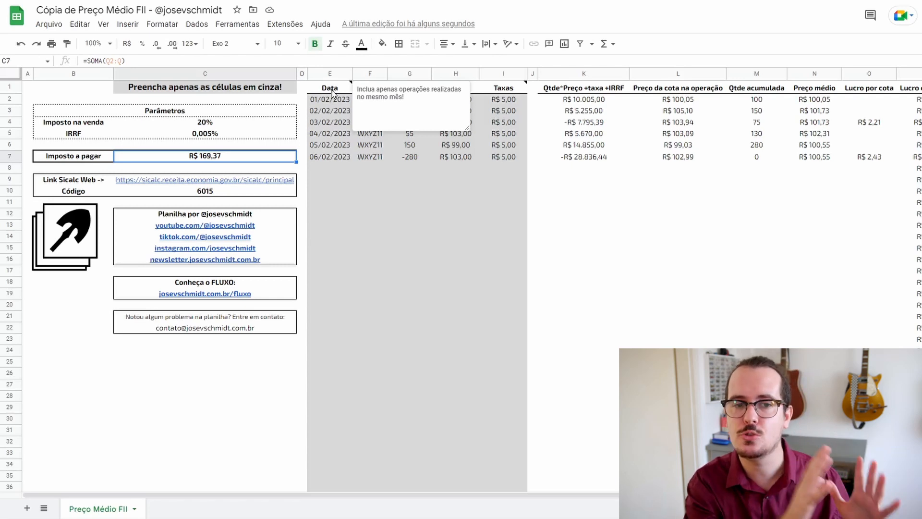
{"action": "left_click", "coordinate": [328, 162]}
{"action": "left_click", "coordinate": [331, 101]}
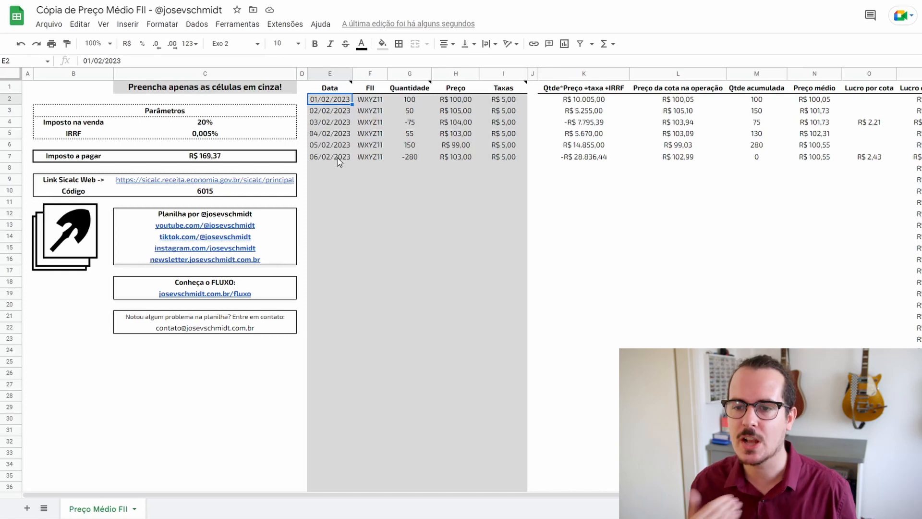
{"action": "left_click_drag", "start_coordinate": [326, 102], "coordinate": [331, 118]}
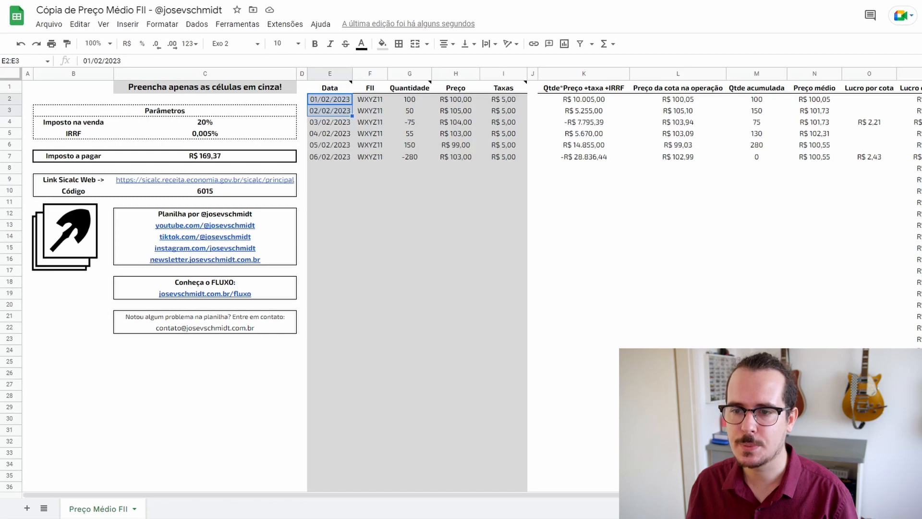
Set the price of the row 4 sale to 95 to simulate selling at a loss.
{"action": "left_click", "coordinate": [870, 122]}
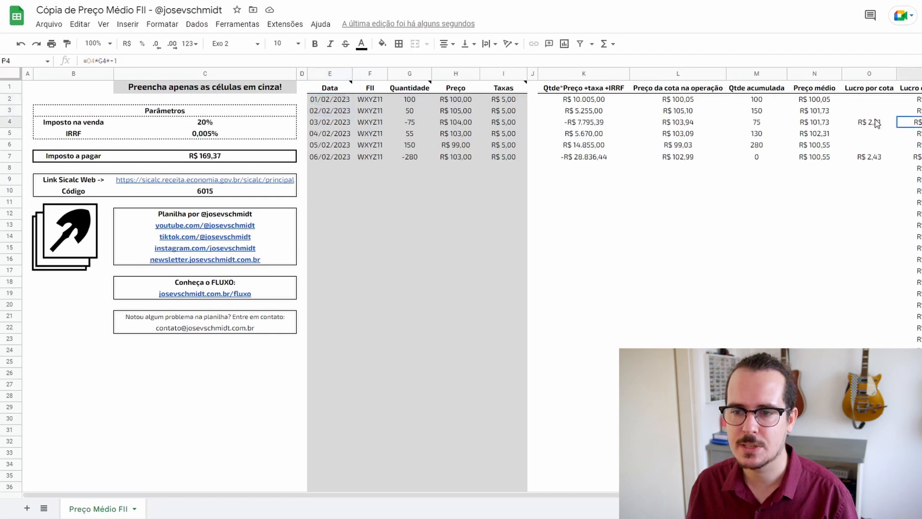
{"action": "left_click", "coordinate": [464, 125]}
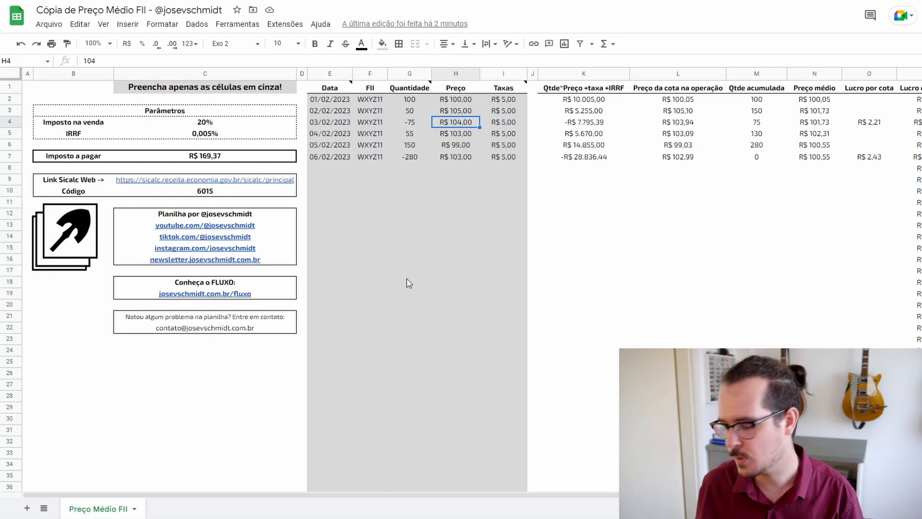
{"action": "type", "text": "95"}
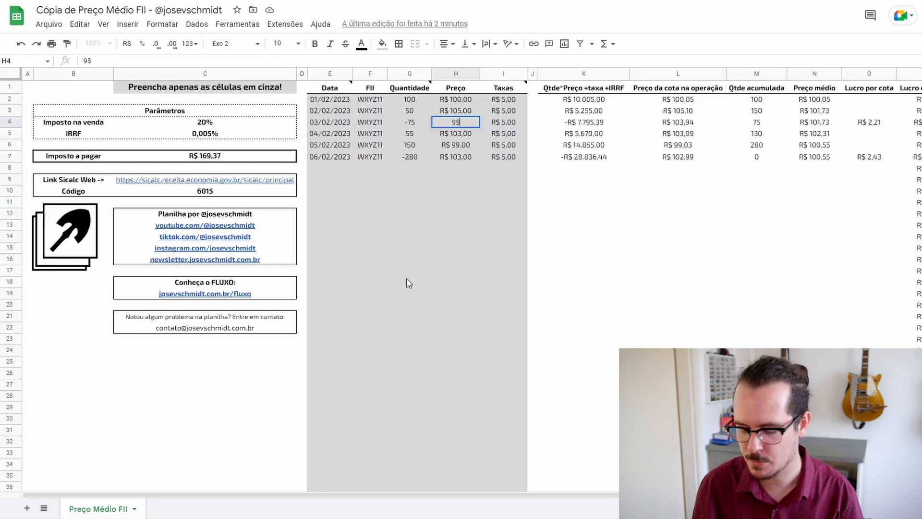
{"action": "key", "text": "Return"}
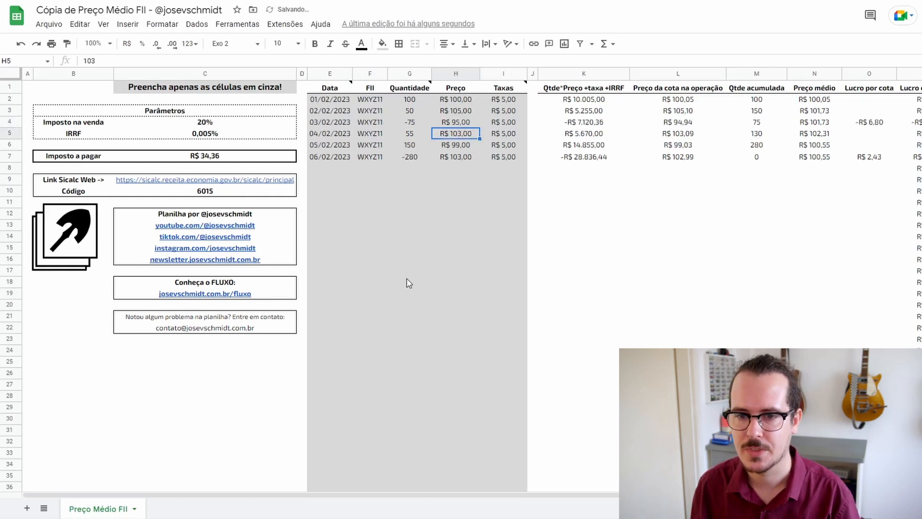
Review the row 4 sale from its price and average price through result per share and total result to the tax calculation in Q4.
{"action": "left_click_drag", "start_coordinate": [451, 122], "coordinate": [821, 127]}
{"action": "left_click", "coordinate": [852, 124]}
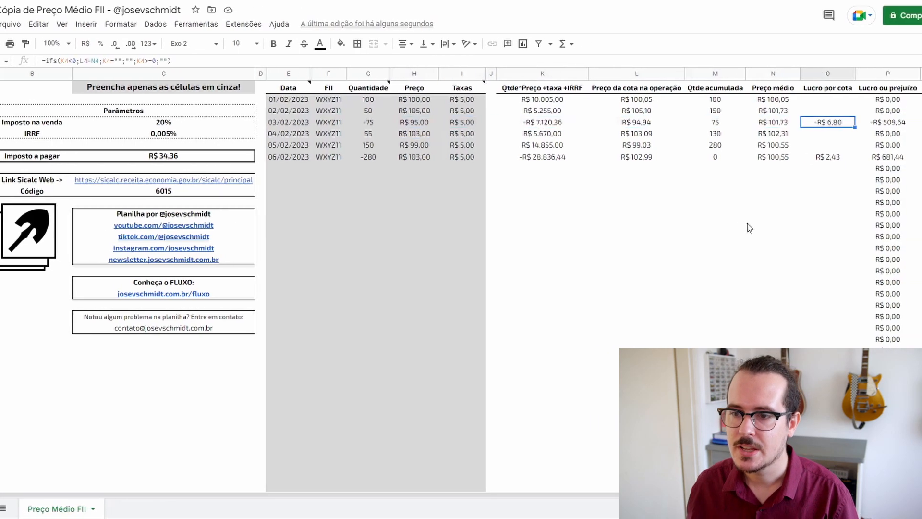
{"action": "key", "text": "Right"}
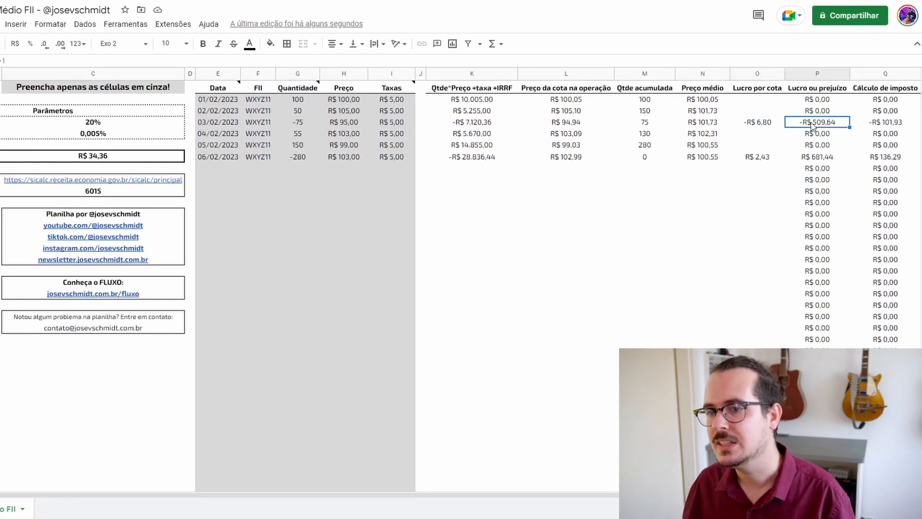
{"action": "left_click", "coordinate": [894, 125]}
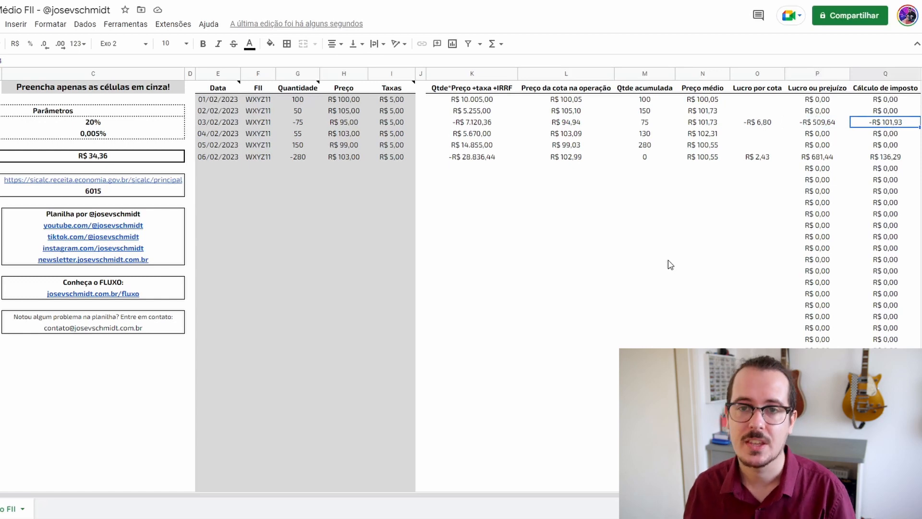
Examine the recorded operations as a whole, then highlight the loss-making sale across row 4 from E4 to Q4.
{"action": "left_click_drag", "start_coordinate": [243, 102], "coordinate": [471, 180]}
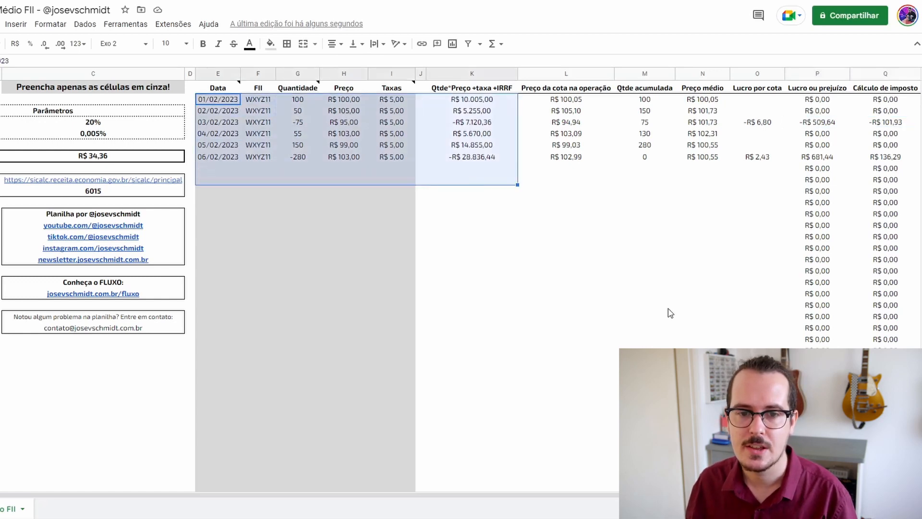
{"action": "left_click", "coordinate": [669, 308]}
{"action": "left_click_drag", "start_coordinate": [231, 131], "coordinate": [833, 122]}
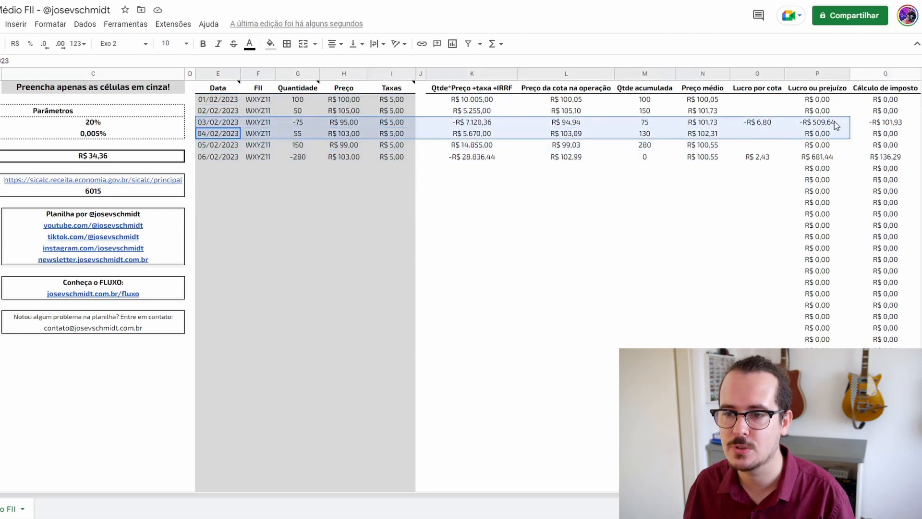
{"action": "left_click", "coordinate": [896, 125]}
{"action": "left_click_drag", "start_coordinate": [897, 125], "coordinate": [204, 131]}
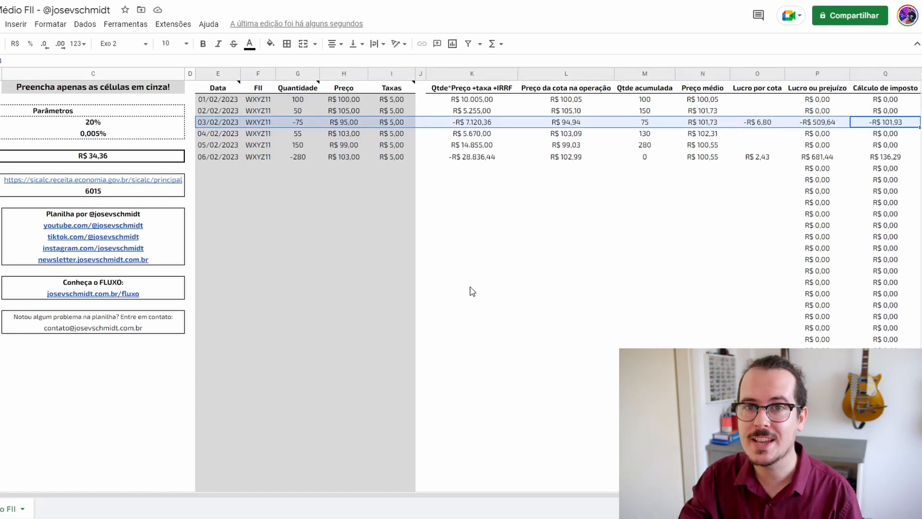
Compare the tax calculations of the two sales in Q4 and Q7 with the Imposto a pagar total in C7.
{"action": "left_click", "coordinate": [883, 158]}
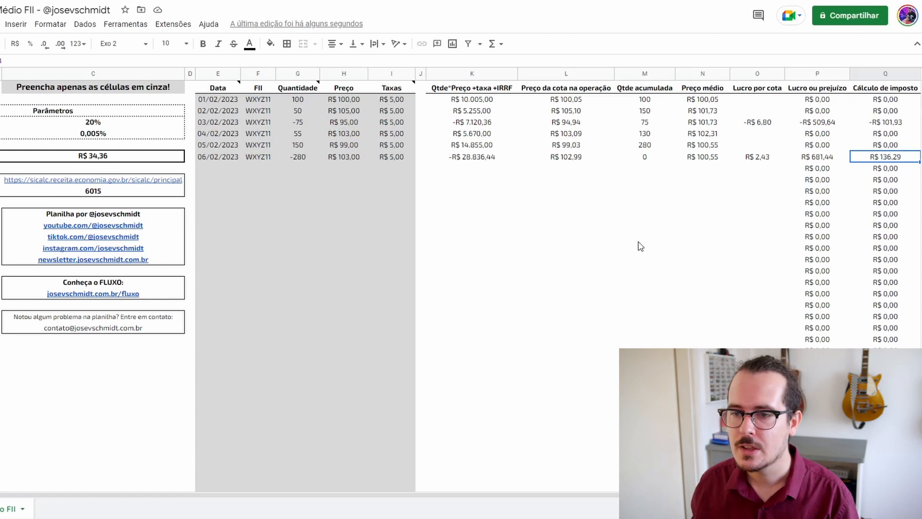
{"action": "left_click_drag", "start_coordinate": [879, 122], "coordinate": [882, 158]}
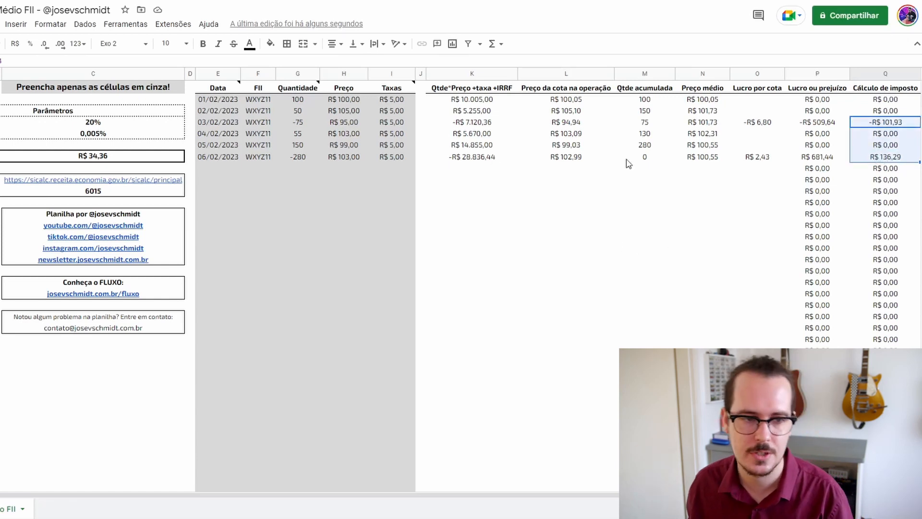
{"action": "left_click", "coordinate": [93, 155]}
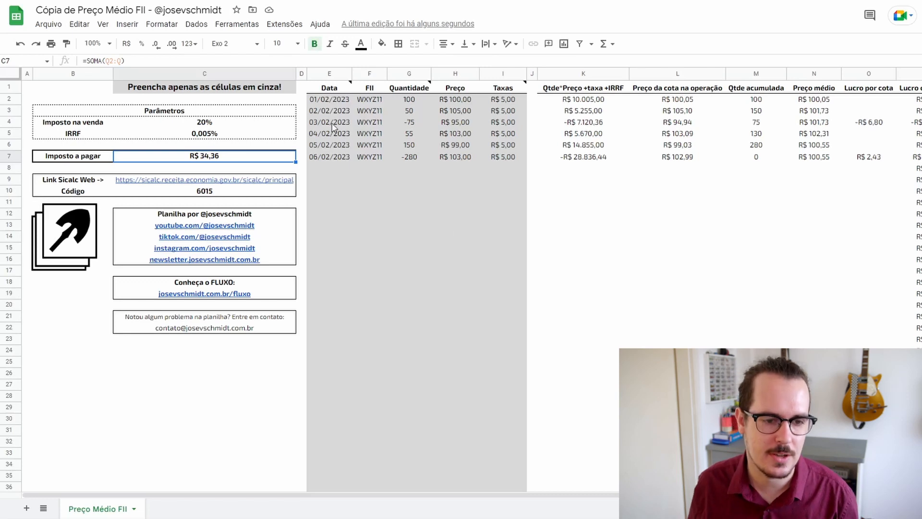
Open the Sicalc website from the Link Sicalc Web entry in C9.
{"action": "left_click", "coordinate": [200, 185]}
{"action": "left_click", "coordinate": [502, 213]}
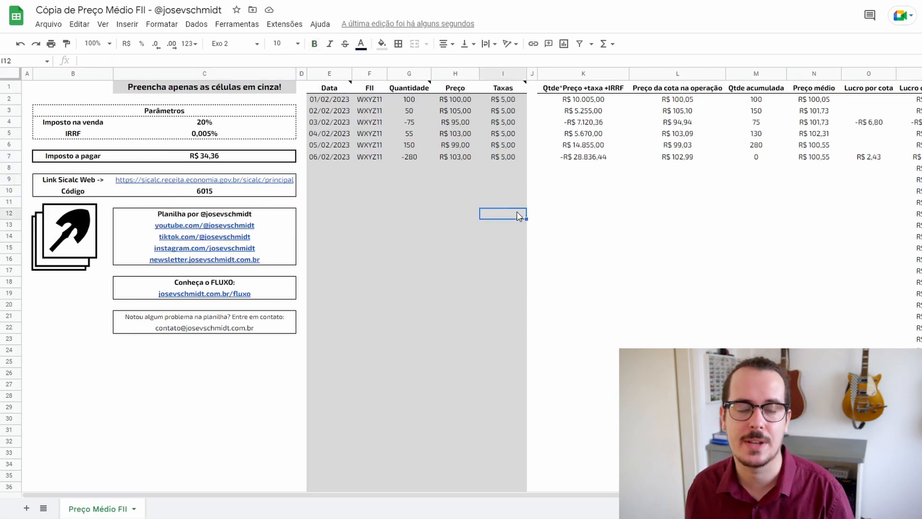
{"action": "left_click", "coordinate": [224, 183]}
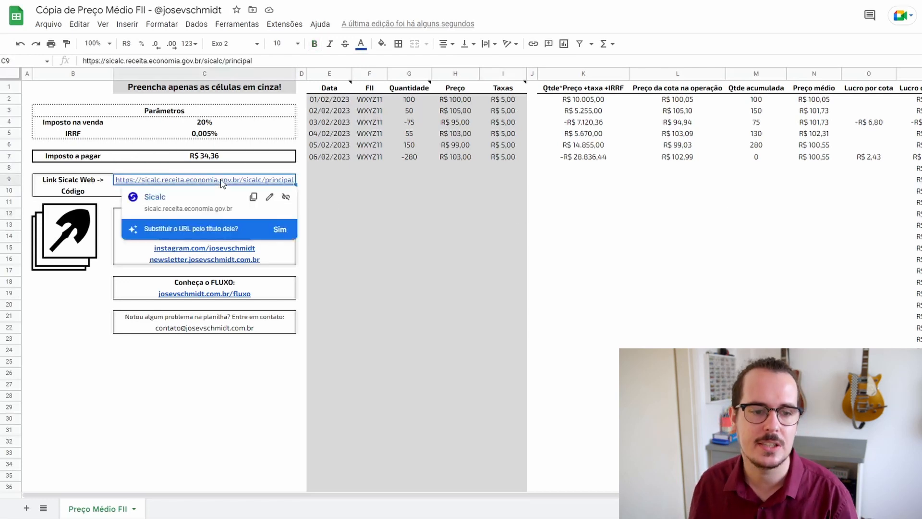
{"action": "left_click", "coordinate": [155, 197]}
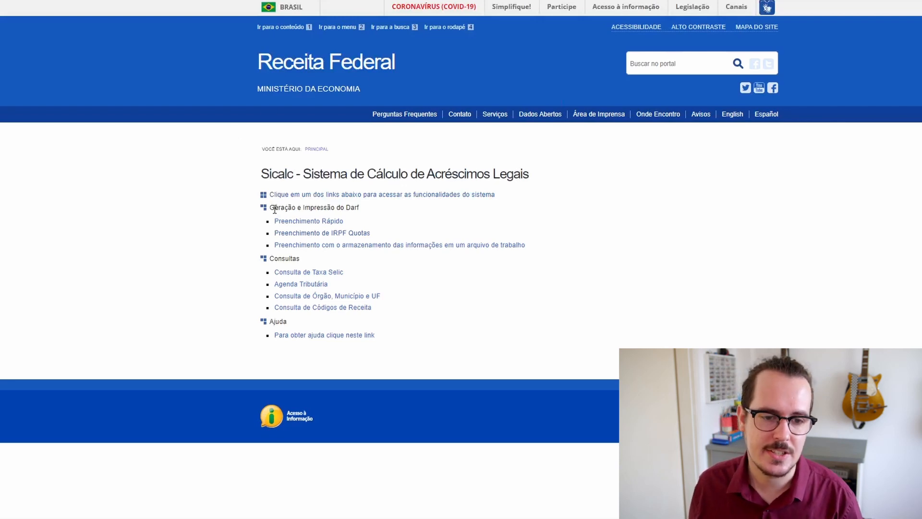
Under Geração e Impressão do Darf, open Preenchimento Rápido, complete the human check for the Pessoa Física taxpayer and continue.
{"action": "left_click_drag", "start_coordinate": [275, 207], "coordinate": [356, 207]}
{"action": "left_click", "coordinate": [424, 226]}
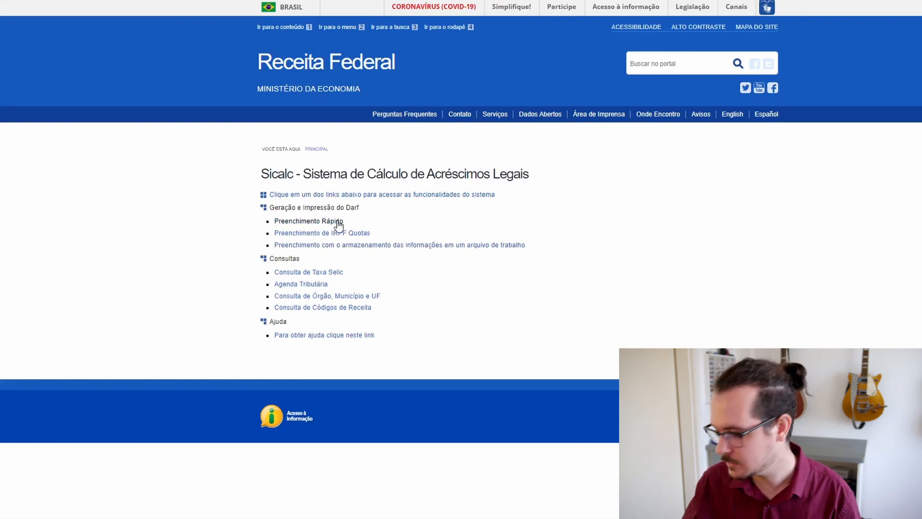
{"action": "left_click", "coordinate": [339, 223]}
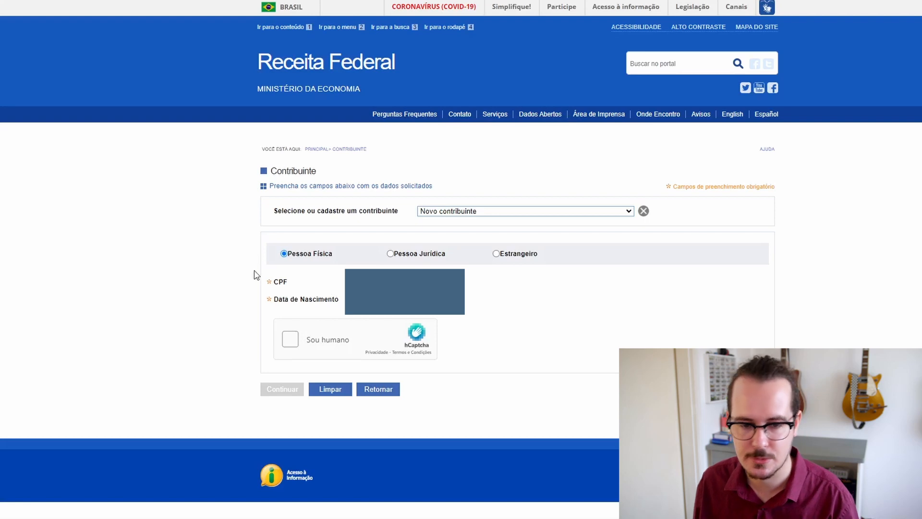
{"action": "left_click", "coordinate": [290, 339]}
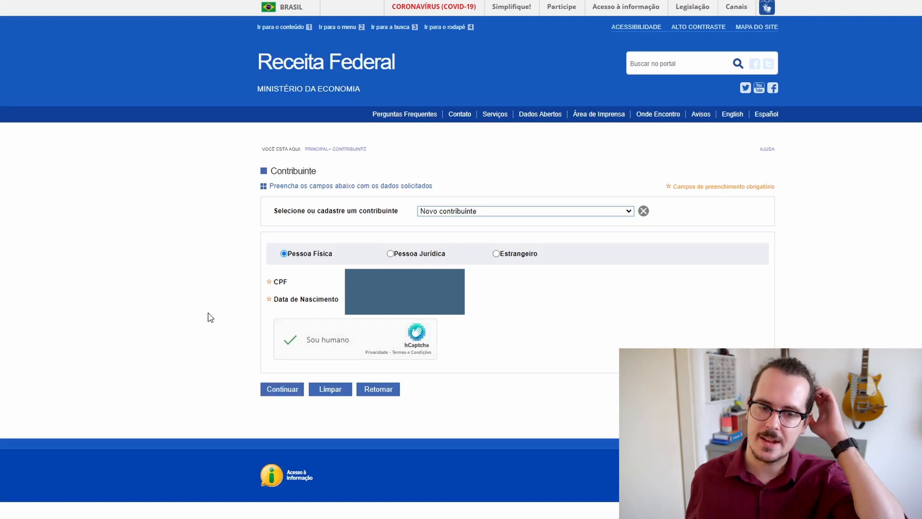
{"action": "left_click", "coordinate": [284, 389]}
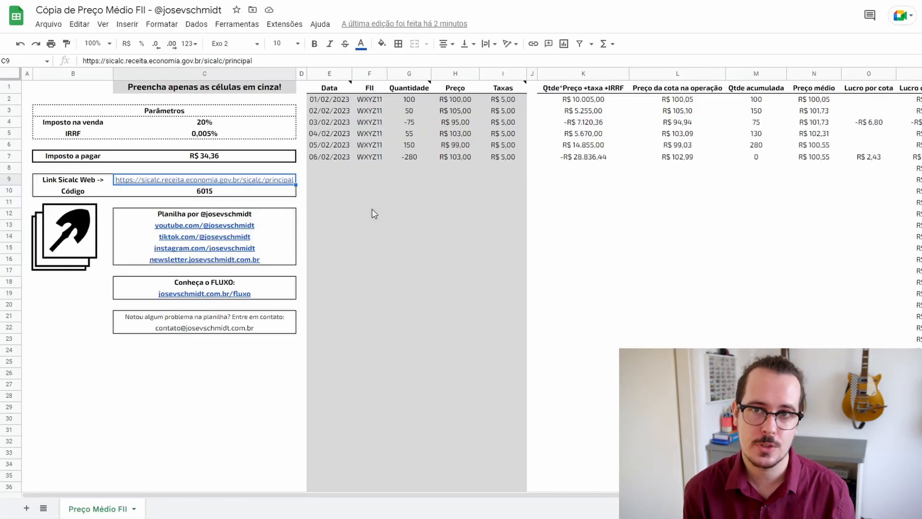
Look up the revenue code in the spreadsheet and choose 6015 - 01 IRPF Ganhos Líquidos em Operações em Bolsa on the Darf form.
{"action": "left_click_drag", "start_coordinate": [82, 192], "coordinate": [188, 193]}
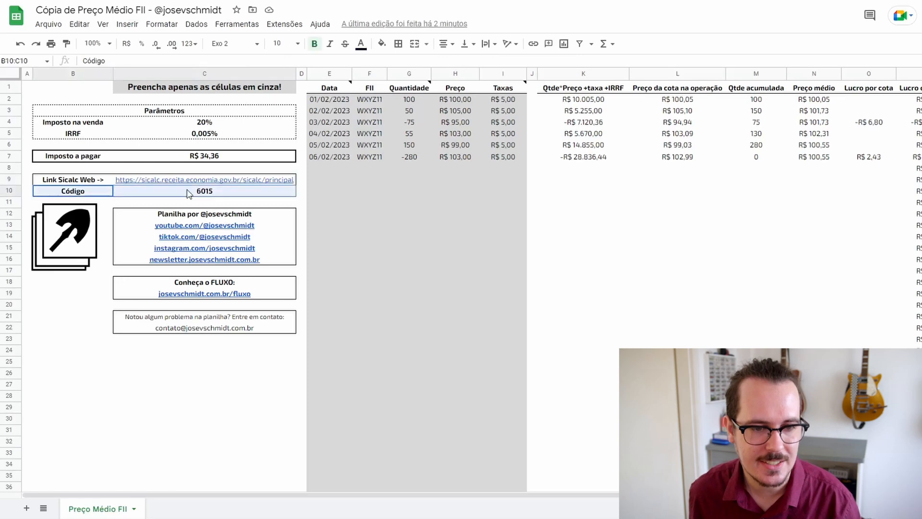
{"action": "left_click", "coordinate": [200, 198]}
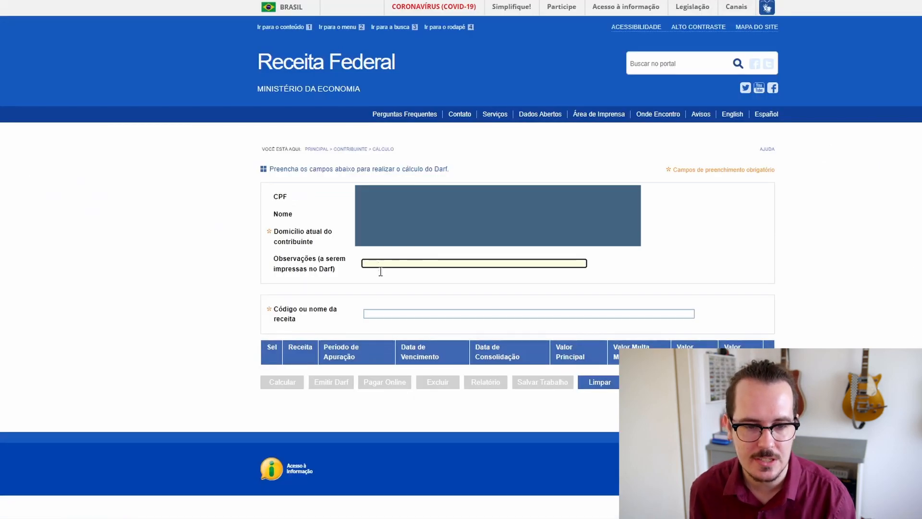
{"action": "left_click", "coordinate": [385, 313]}
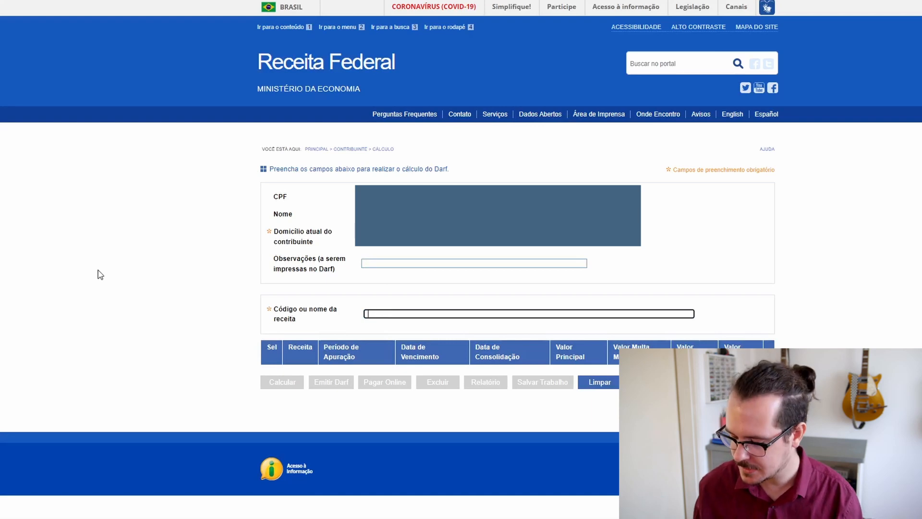
{"action": "type", "text": "6015"}
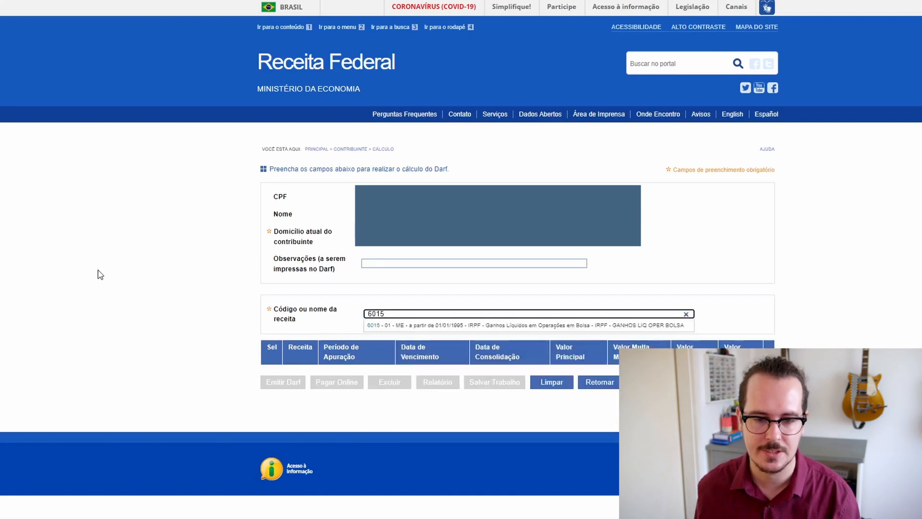
{"action": "left_click", "coordinate": [455, 325]}
{"action": "scroll", "coordinate": [158, 310], "scroll_direction": "down", "scroll_amount": 5}
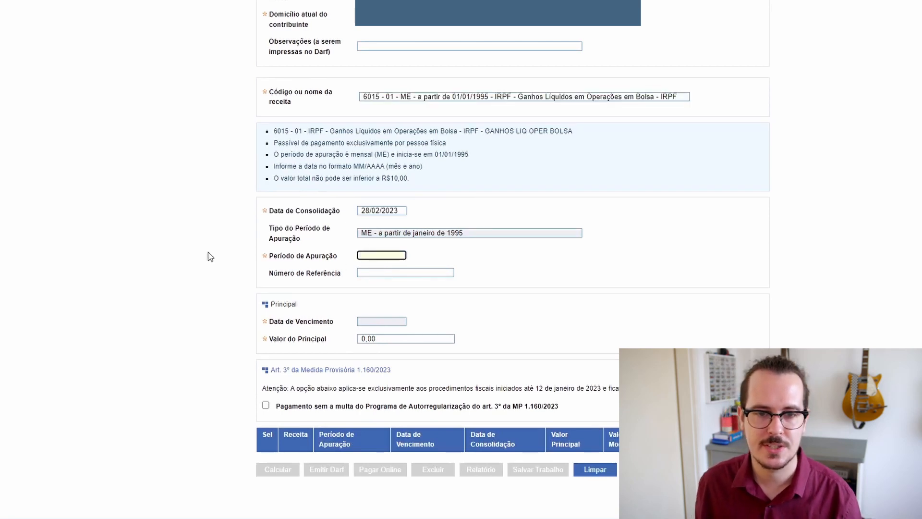
Set the Período de Apuração of the Darf to 02/2023.
{"action": "left_click", "coordinate": [240, 0]}
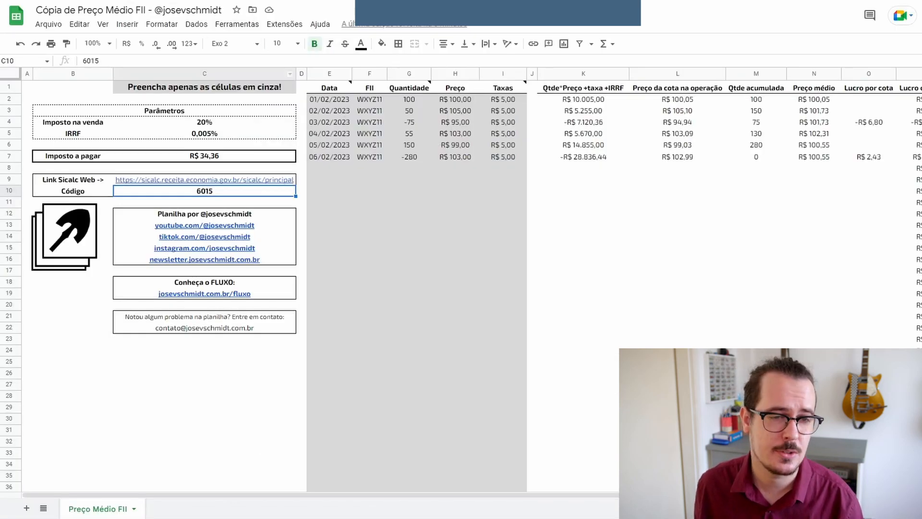
{"action": "left_click", "coordinate": [221, 1]}
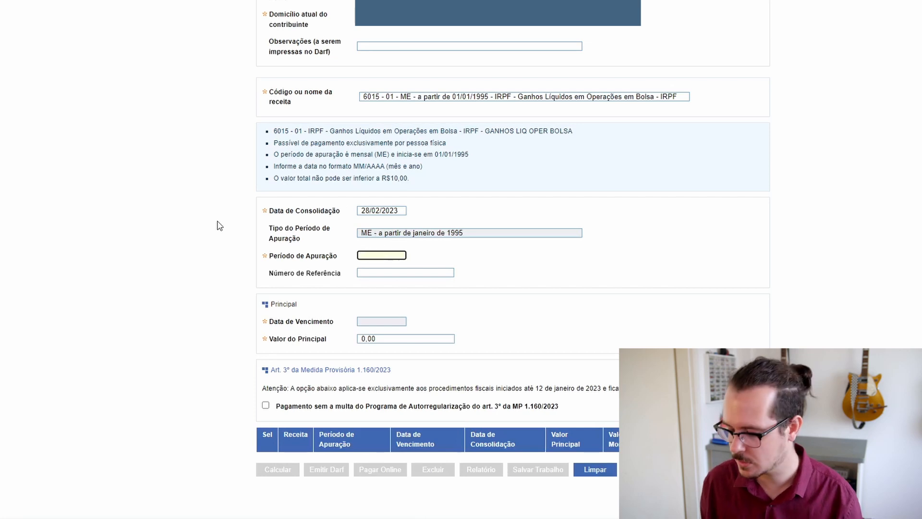
{"action": "type", "text": "022023"}
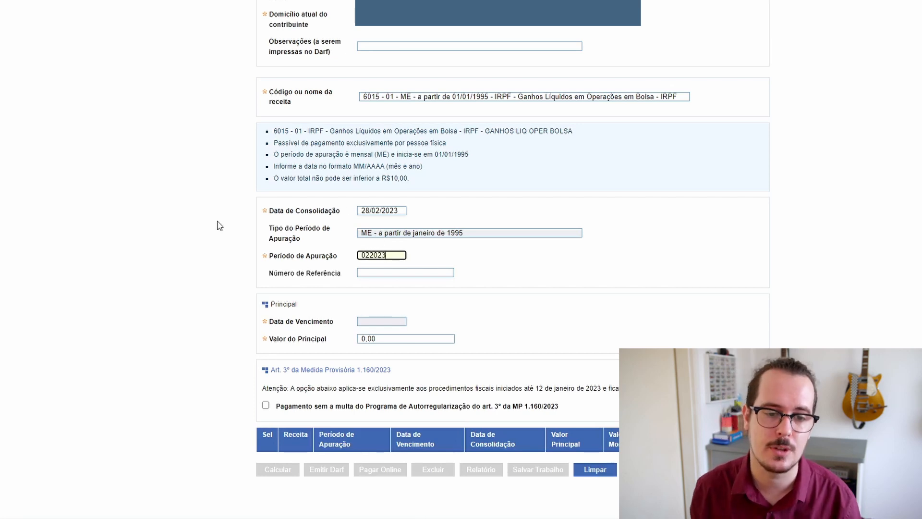
{"action": "key", "text": "Tab"}
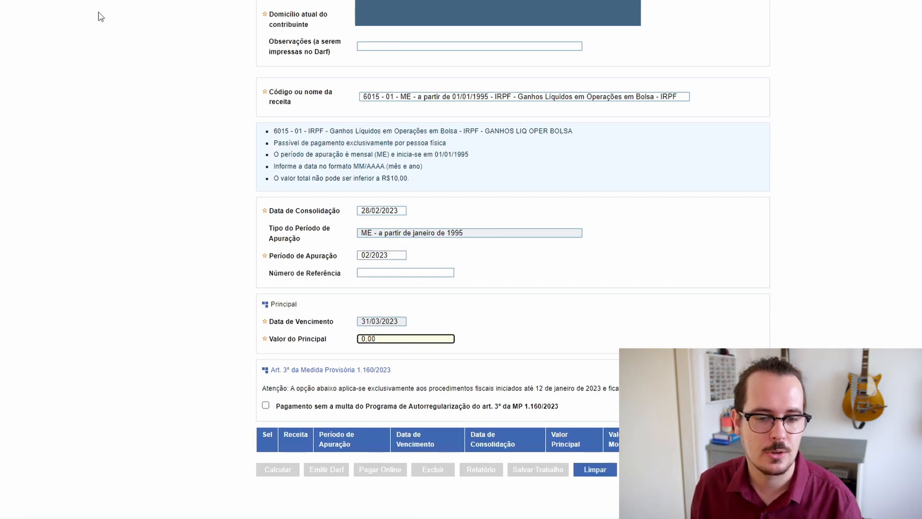
Look up Imposto a pagar in the spreadsheet, enter 34,36 as the Darf's Valor do Principal and calculate it.
{"action": "left_click", "coordinate": [120, 1]}
{"action": "left_click", "coordinate": [223, 157]}
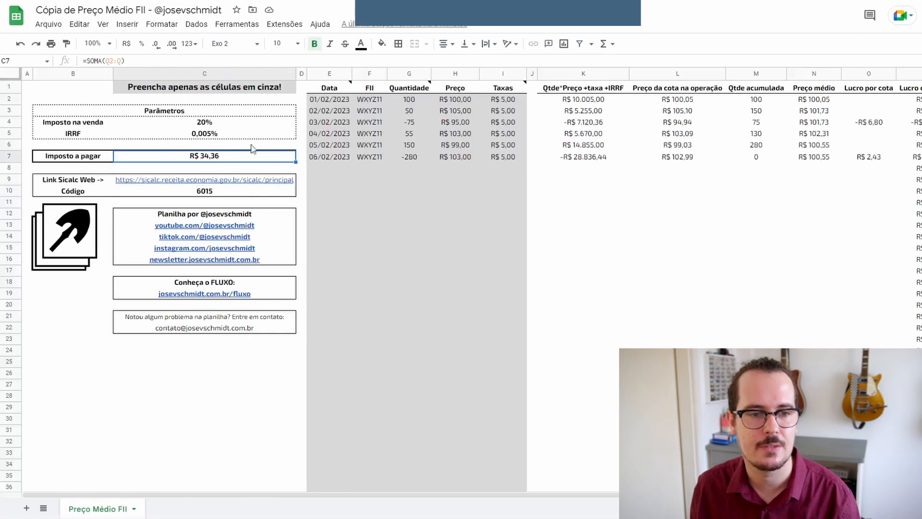
{"action": "left_click", "coordinate": [211, 1]}
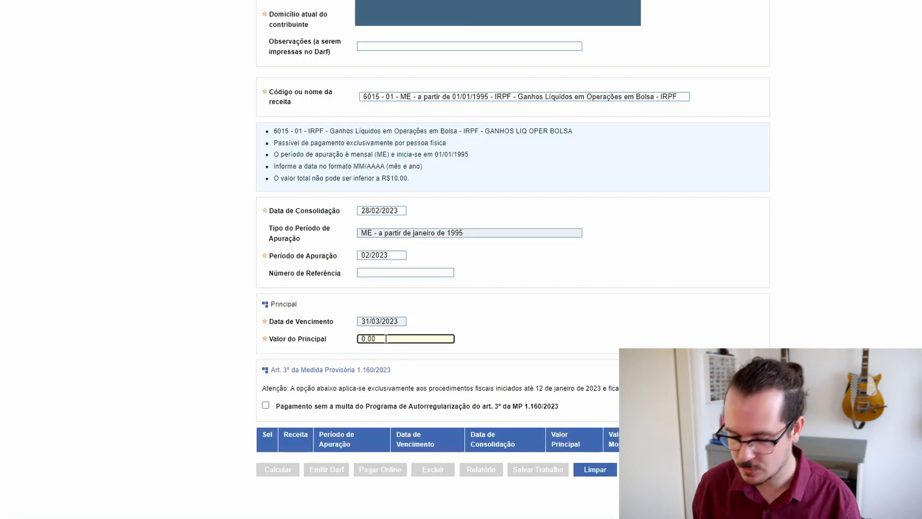
{"action": "left_click_drag", "start_coordinate": [385, 339], "coordinate": [340, 344]}
{"action": "type", "text": "34.36"}
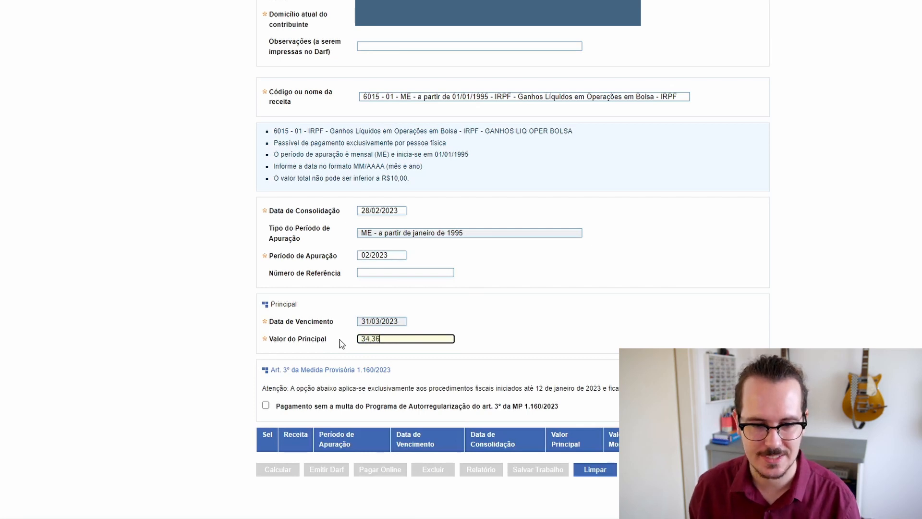
{"action": "left_click", "coordinate": [508, 310]}
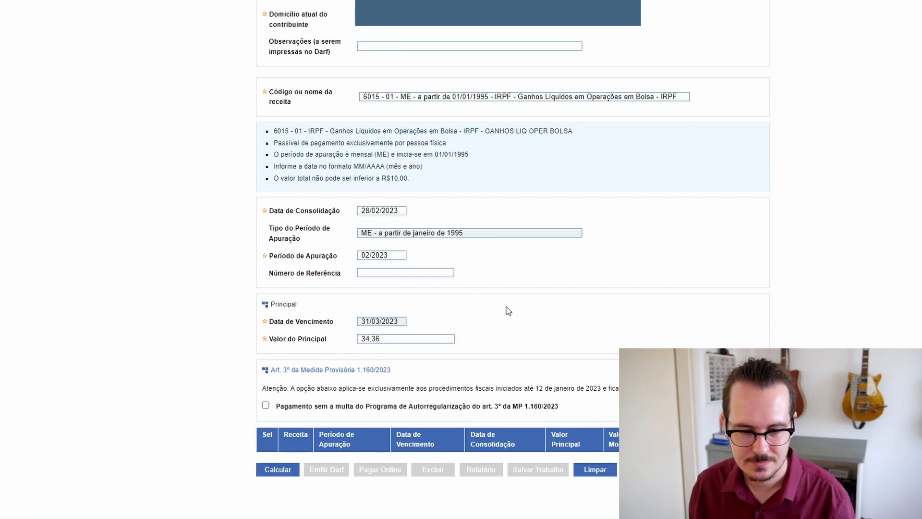
{"action": "left_click", "coordinate": [283, 472]}
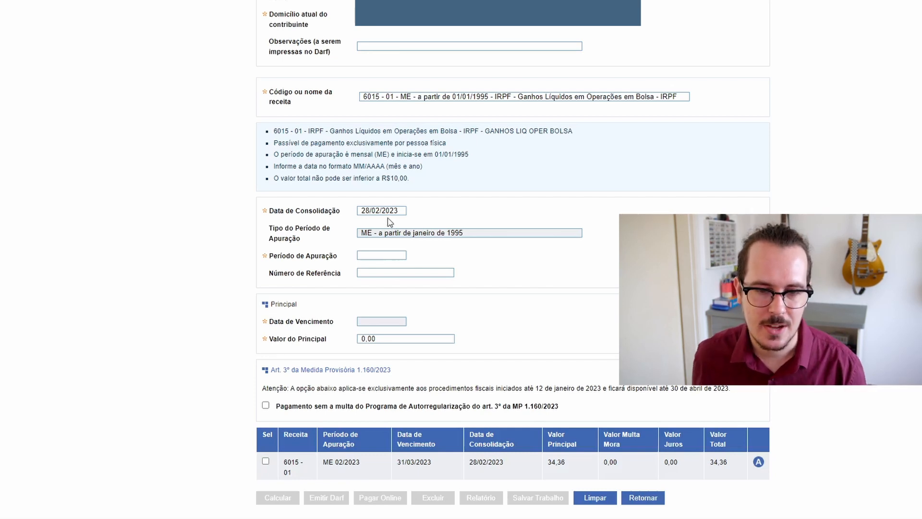
Calculate a second, overdue Darf entry with Período de Apuração 02/2022 and Valor do Principal 34,36.
{"action": "left_click", "coordinate": [387, 255]}
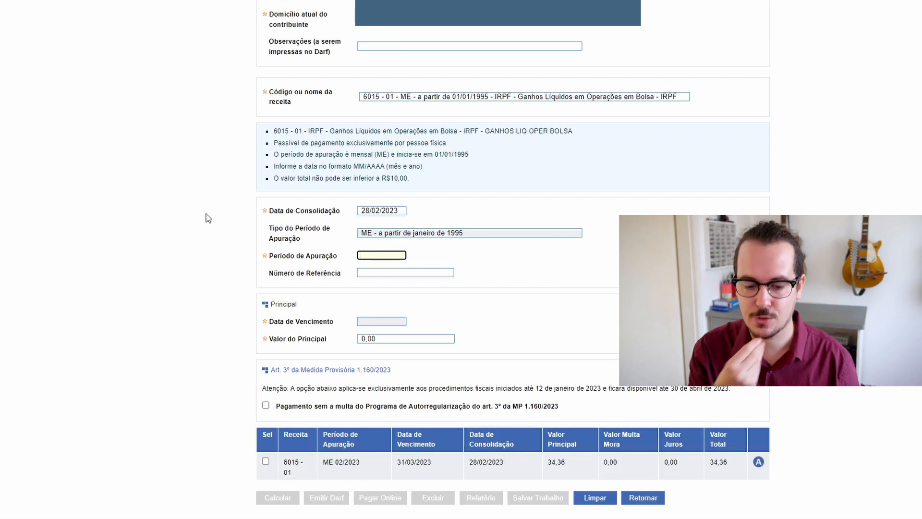
{"action": "type", "text": "02"}
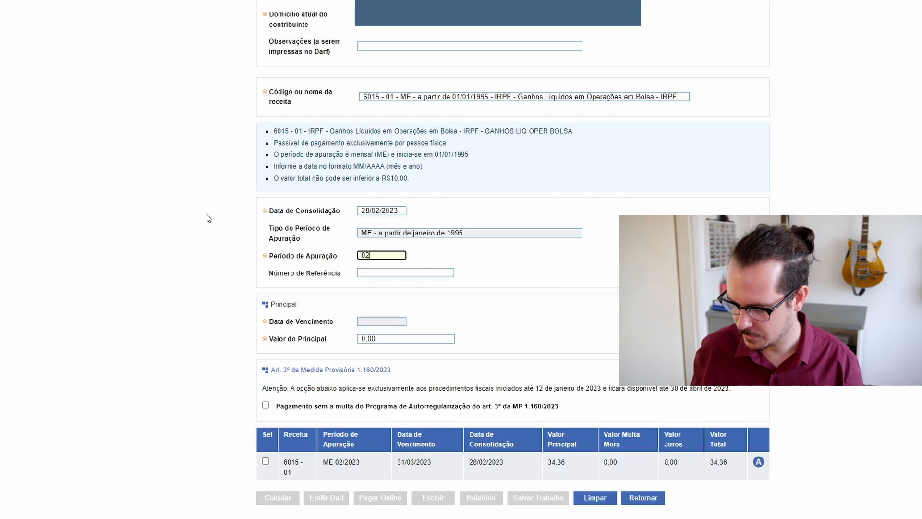
{"action": "type", "text": "/2022"}
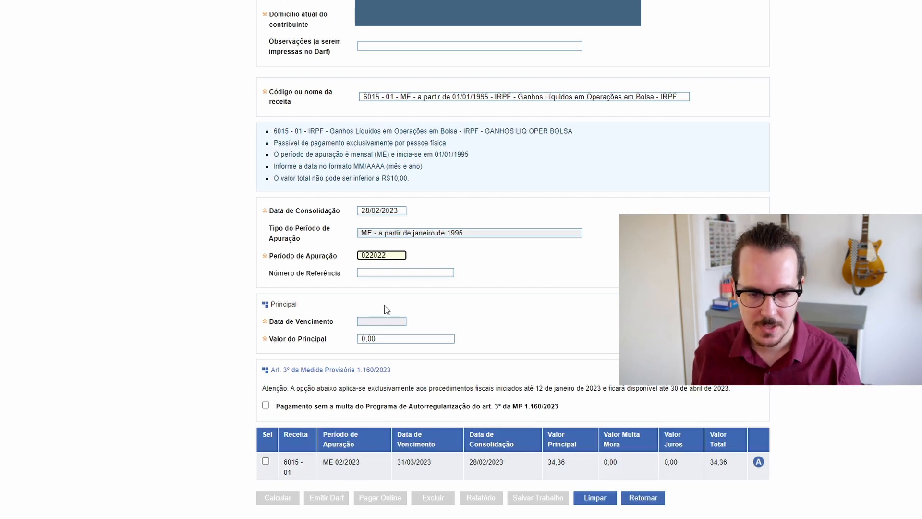
{"action": "left_click", "coordinate": [403, 339]}
{"action": "key", "text": "ctrl+a"}
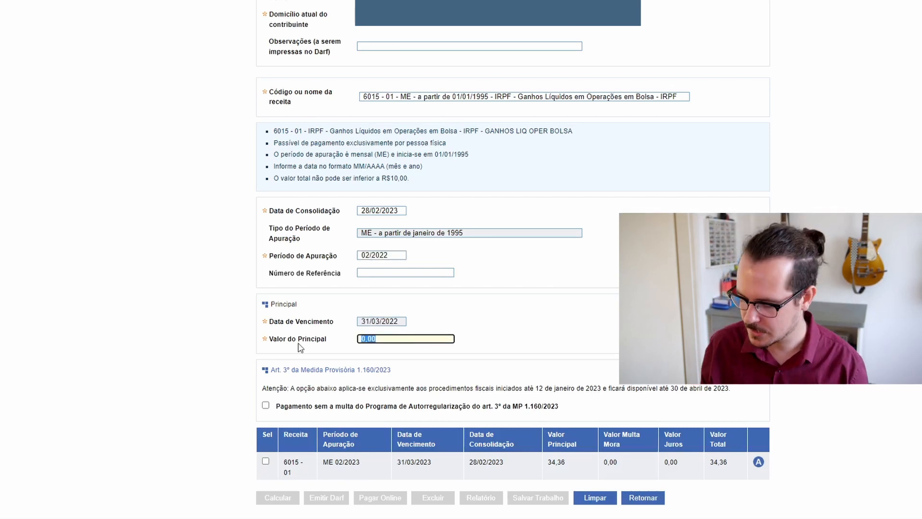
{"action": "type", "text": "34,36"}
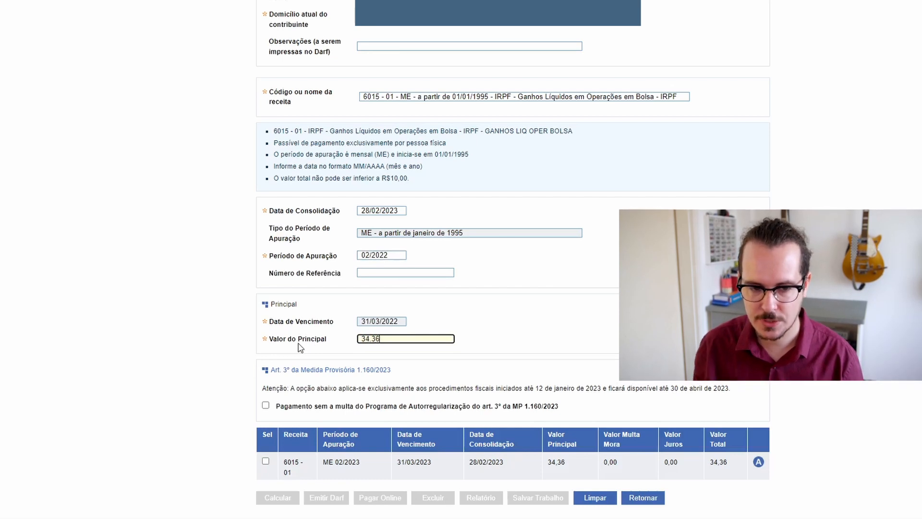
{"action": "left_click", "coordinate": [214, 363]}
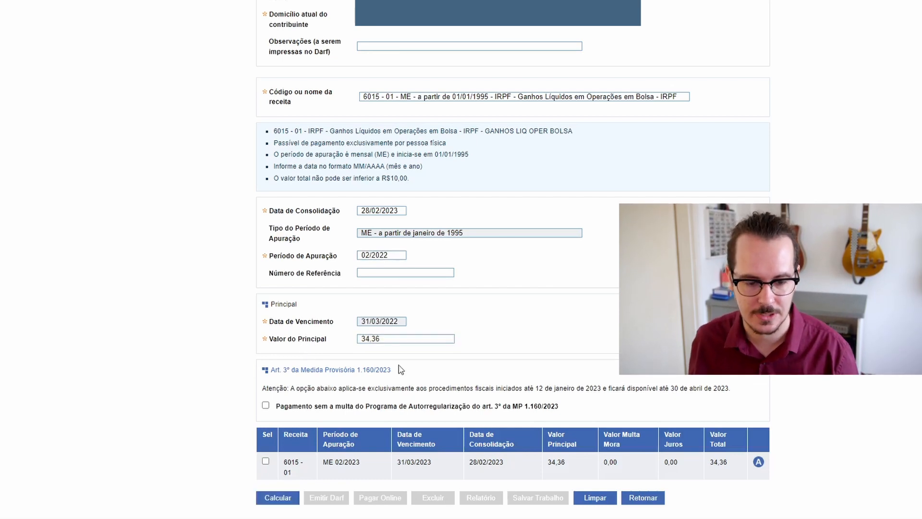
{"action": "left_click", "coordinate": [264, 497]}
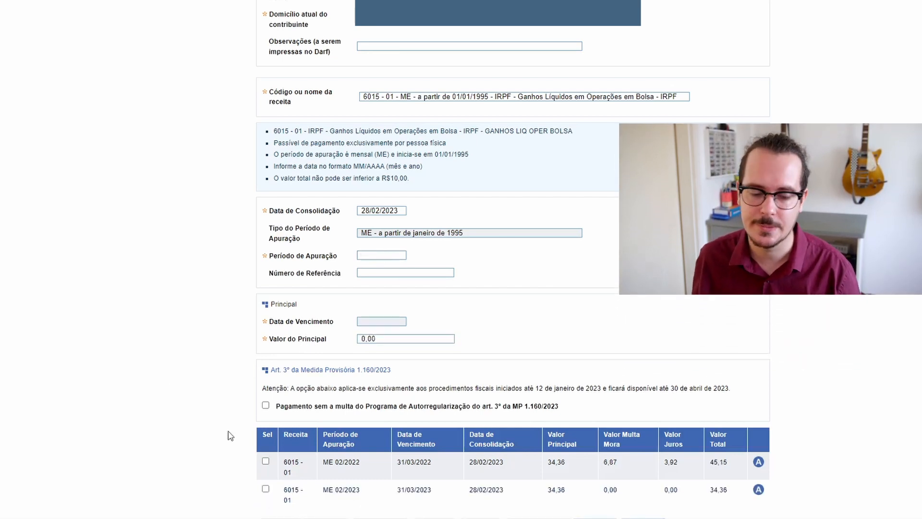
Select the ME 02/2022 entry in the list of calculated Darf amounts.
{"action": "scroll", "coordinate": [163, 354], "scroll_direction": "down", "scroll_amount": 2}
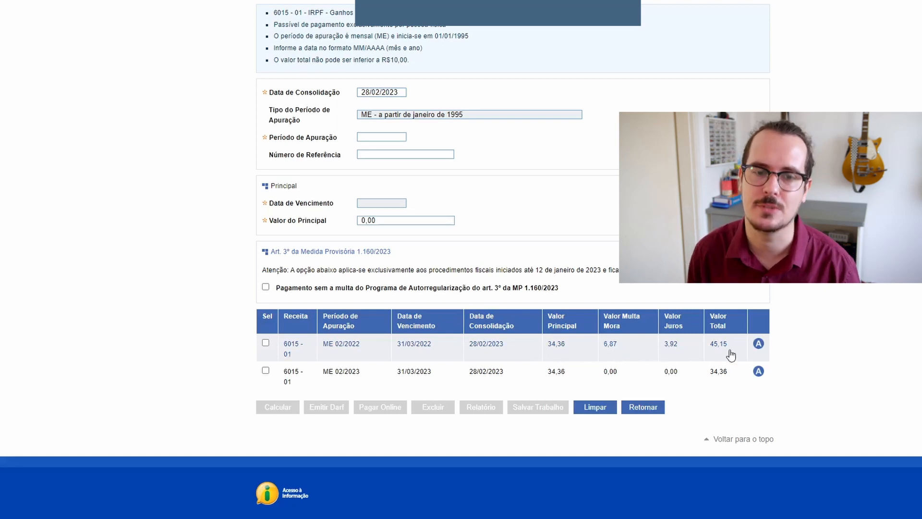
{"action": "left_click", "coordinate": [266, 342]}
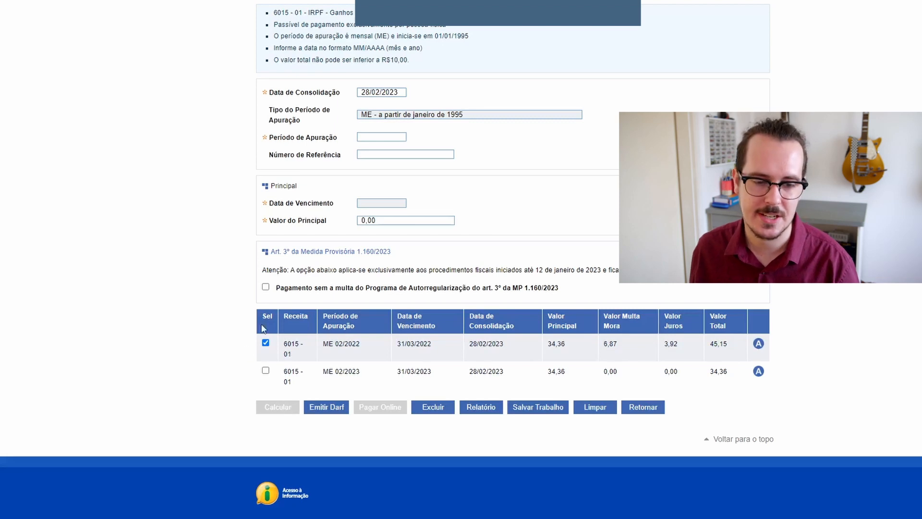
{"action": "left_click", "coordinate": [266, 343]}
{"action": "left_click", "coordinate": [266, 343]}
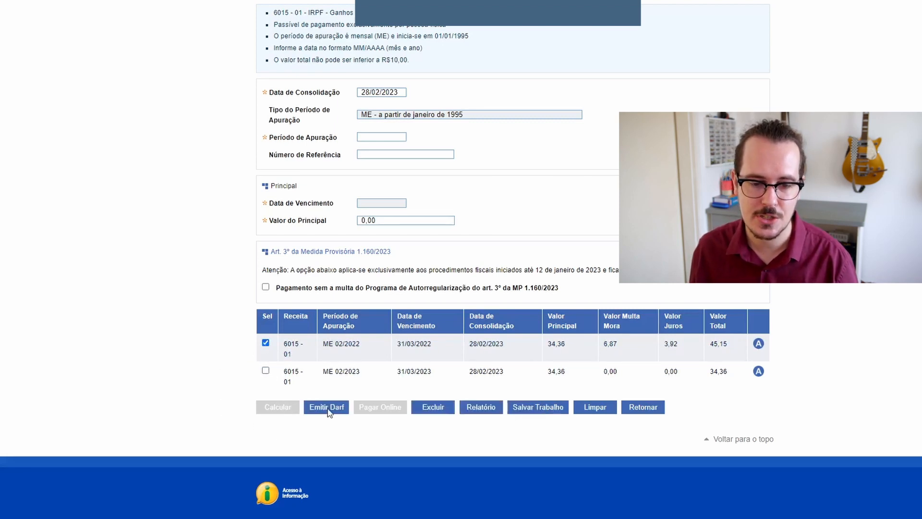